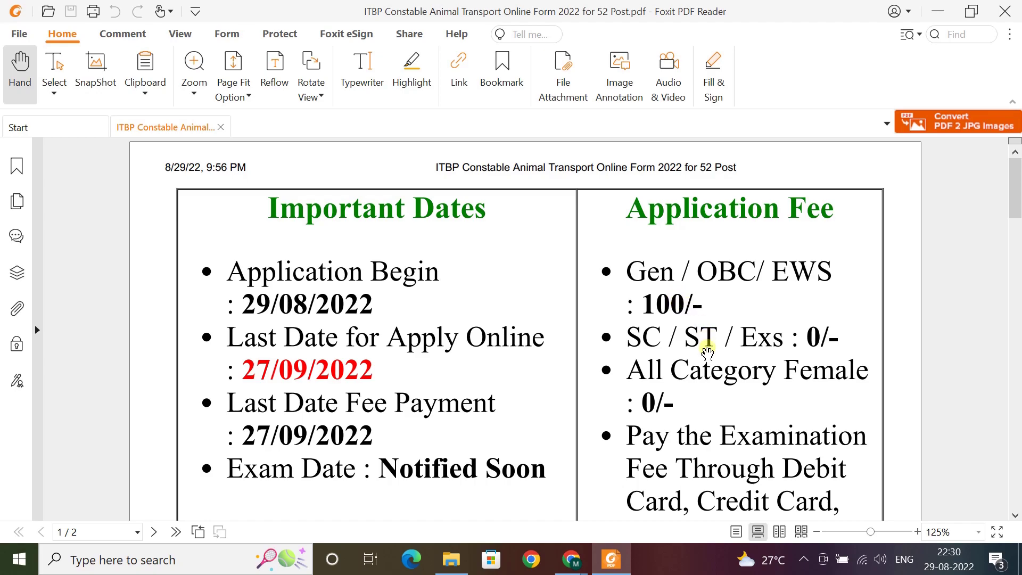
# Scroll the notice past dates and fees to the 18–25 age limit, then bring up the Chrome sign-up page
pyautogui.scroll(-10, 394, 406)
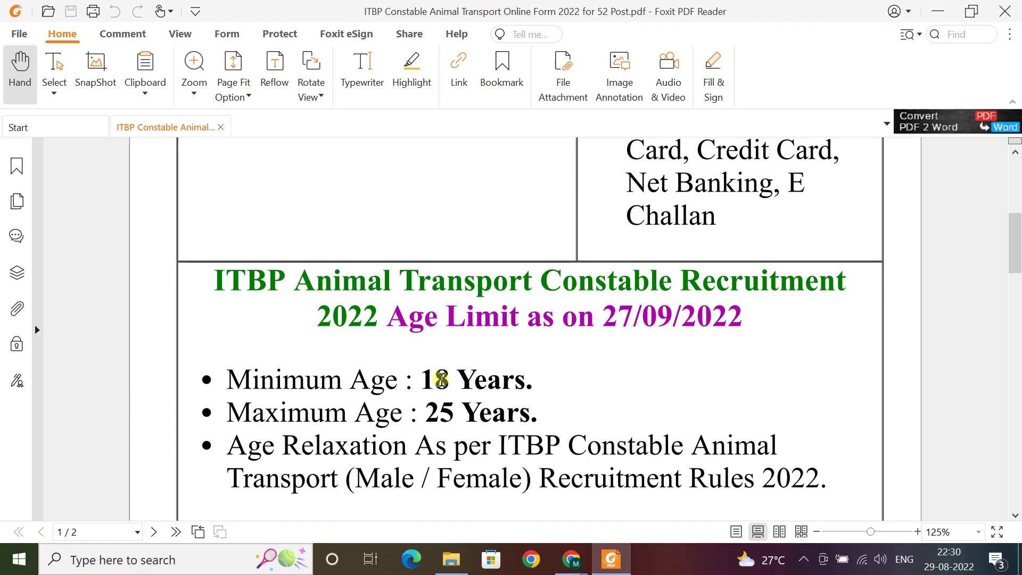
pyautogui.scroll(-1, 352, 343)
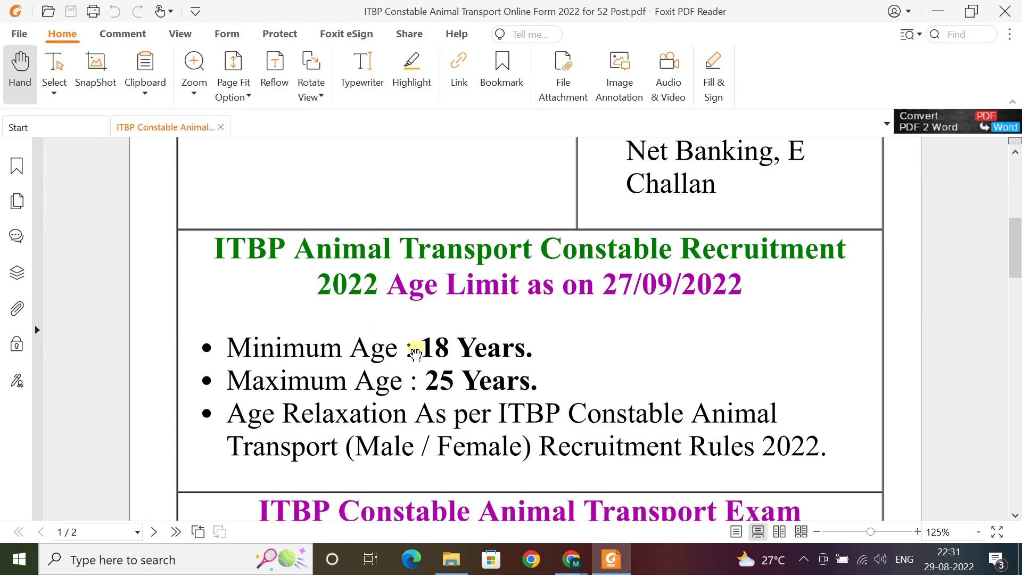
pyautogui.moveTo(571, 563)
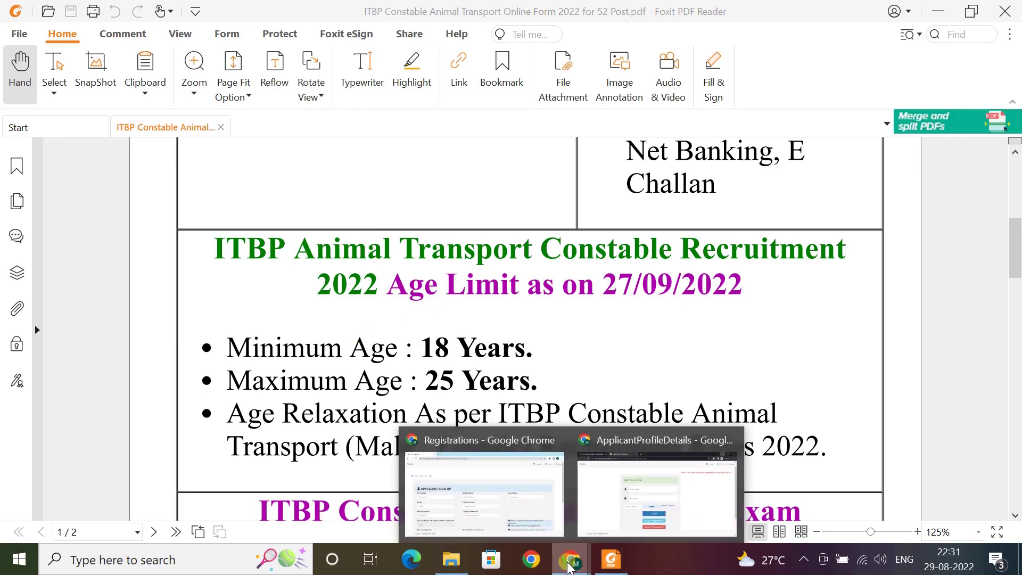
pyautogui.click(483, 492)
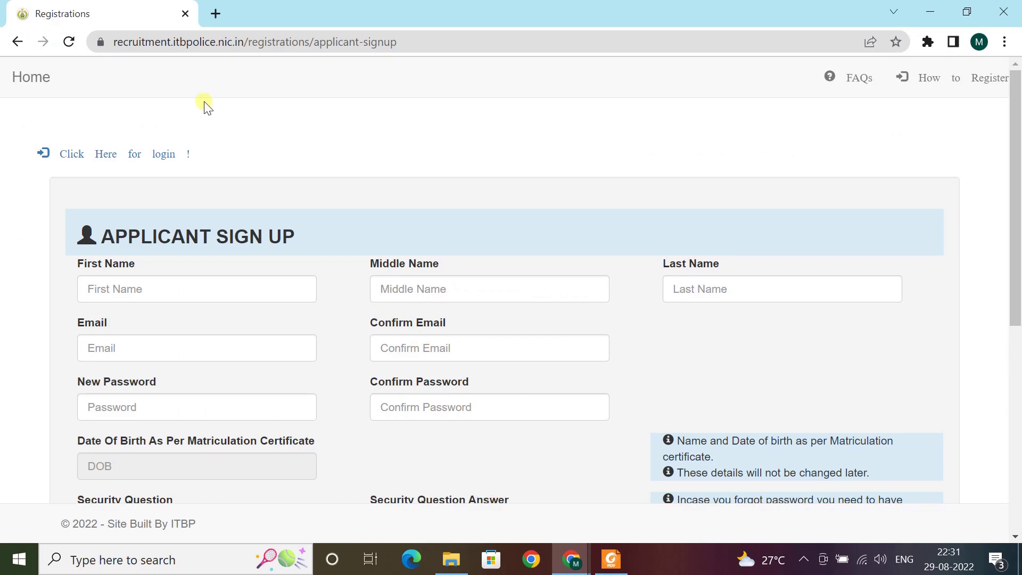
# Enter the applicant's first and last name, then the e-mail address and its confirmation
pyautogui.click(268, 297)
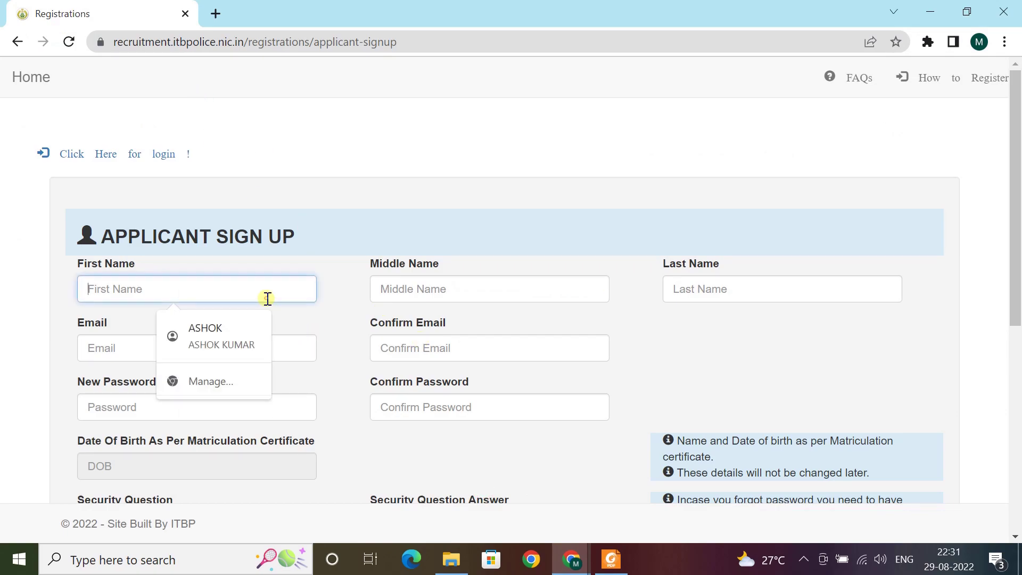
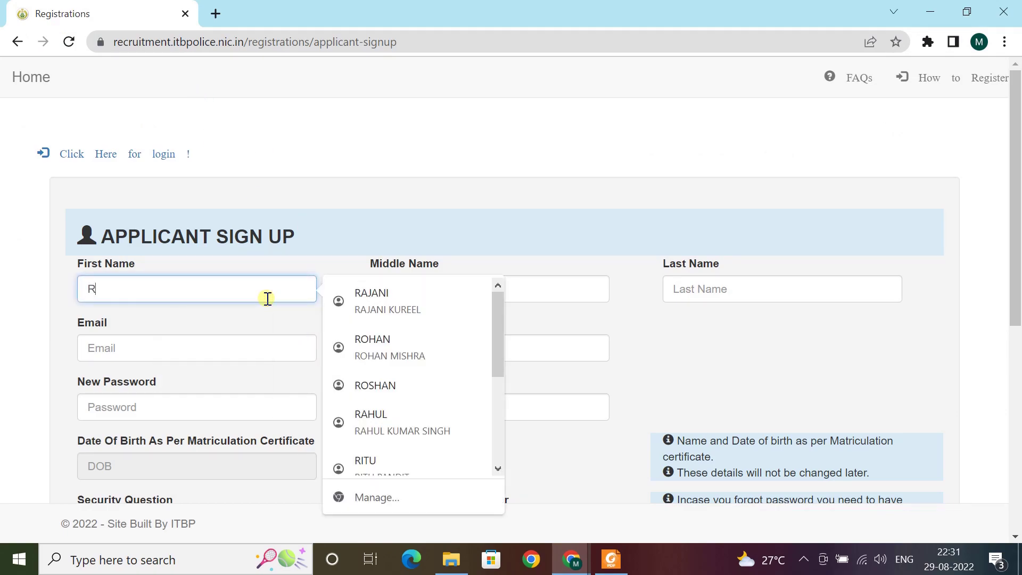
pyautogui.press('Tab')
pyautogui.press('Tab')
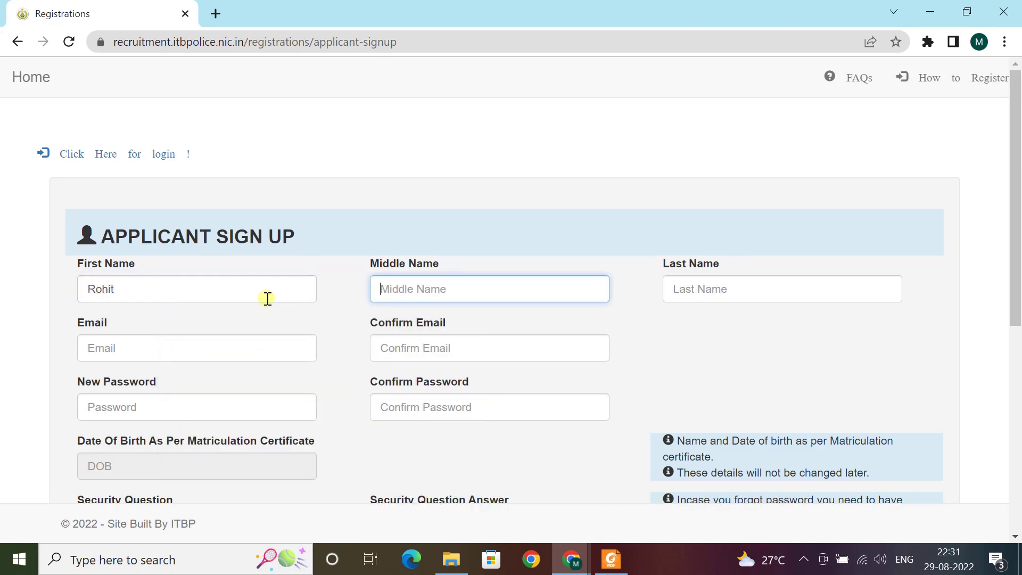
pyautogui.press('Tab')
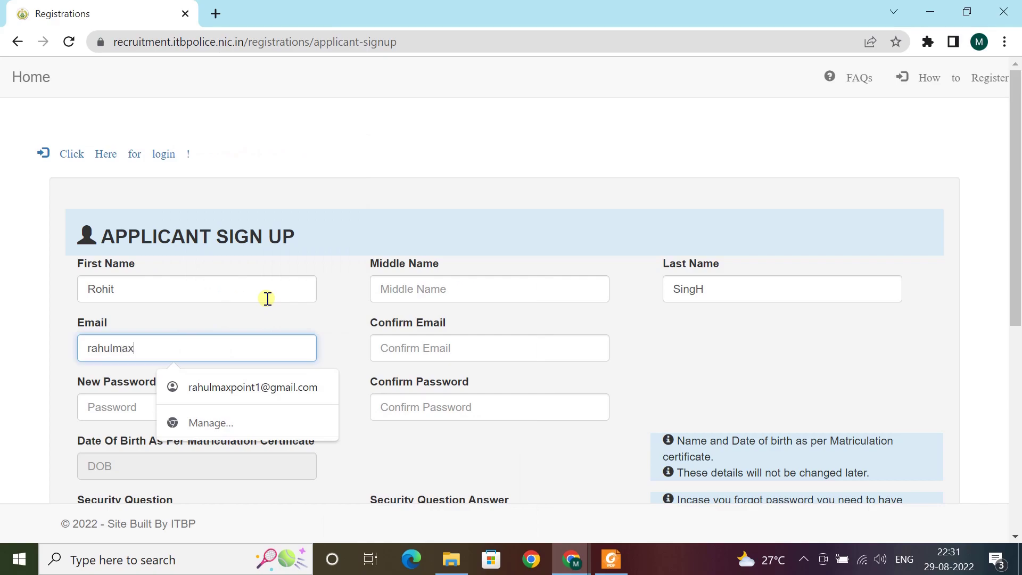
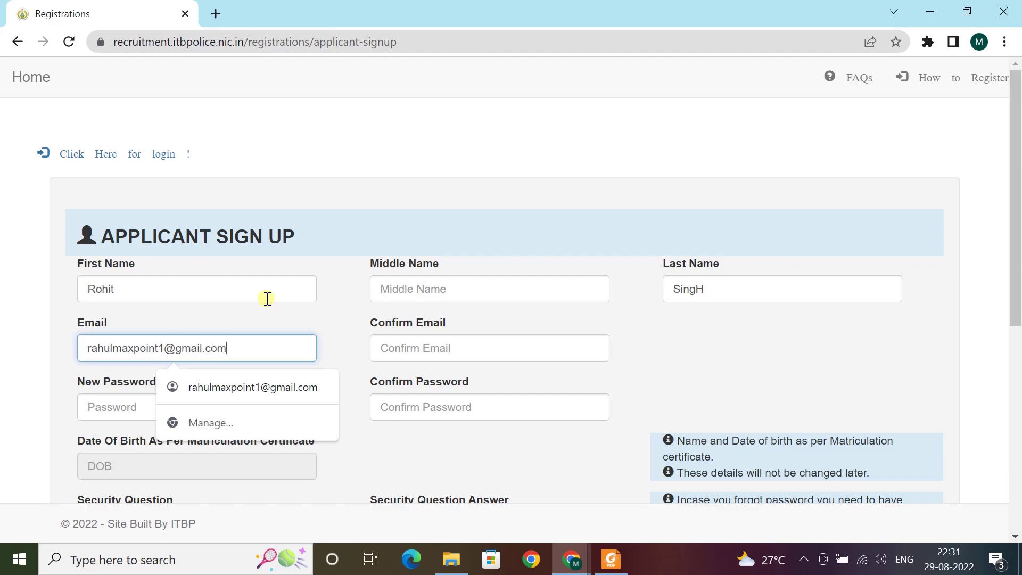
pyautogui.press('Tab')
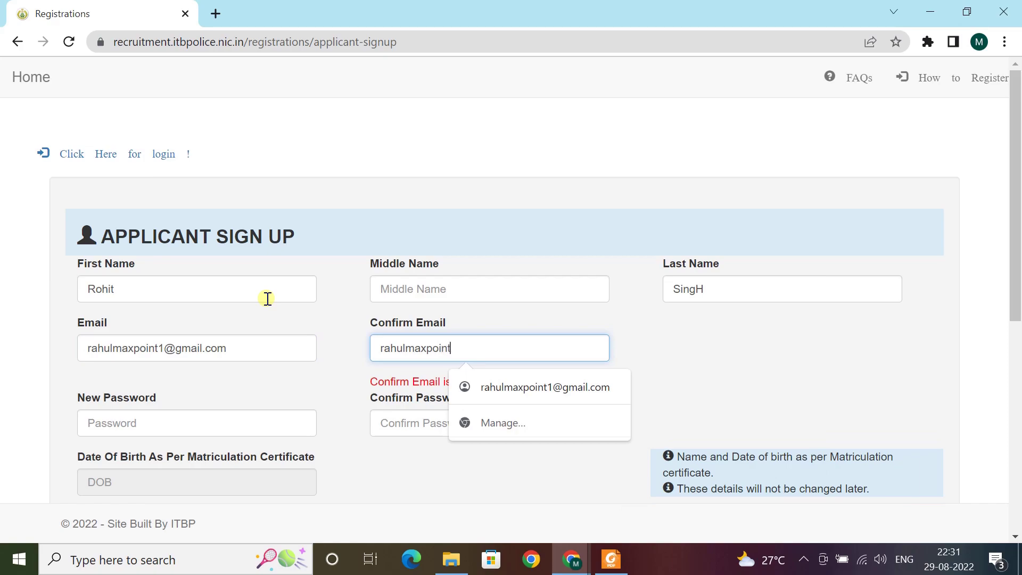
pyautogui.press('Tab')
# Type the new account password and confirm it
pyautogui.write('••')
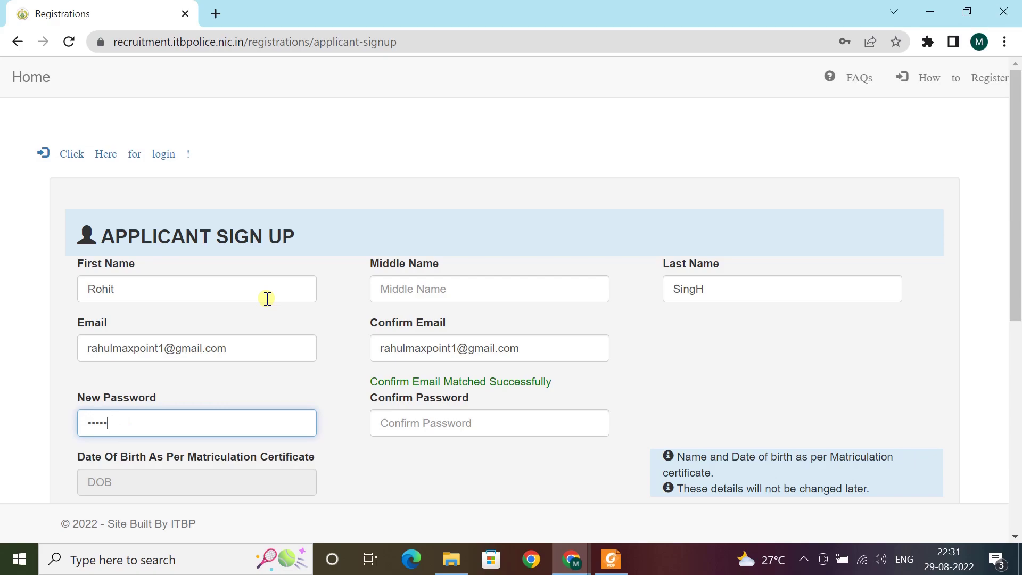
pyautogui.press('BackSpace')
pyautogui.press('BackSpace')
pyautogui.write('•')
pyautogui.press('Tab')
pyautogui.write('•')
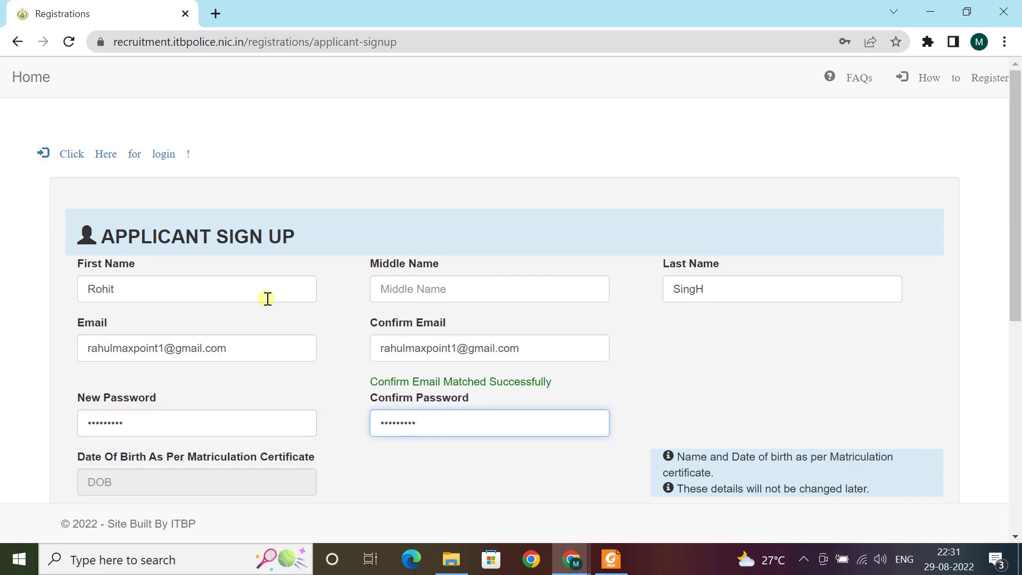
pyautogui.scroll(-3, 268, 299)
# Set the date of birth to 9 August 1999 in the calendar picker
pyautogui.click(181, 317)
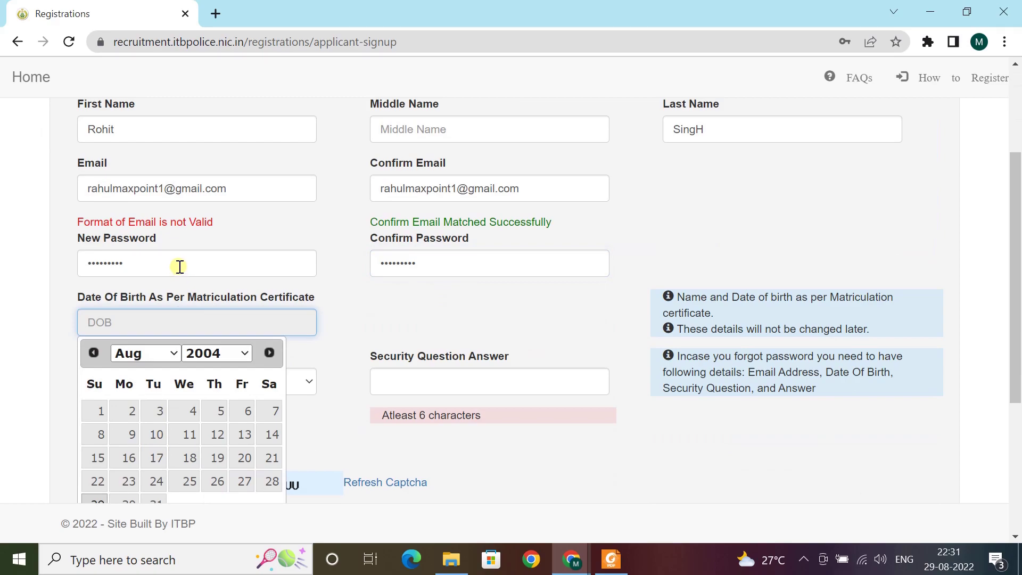
pyautogui.click(219, 264)
pyautogui.press('Tab')
pyautogui.click(226, 308)
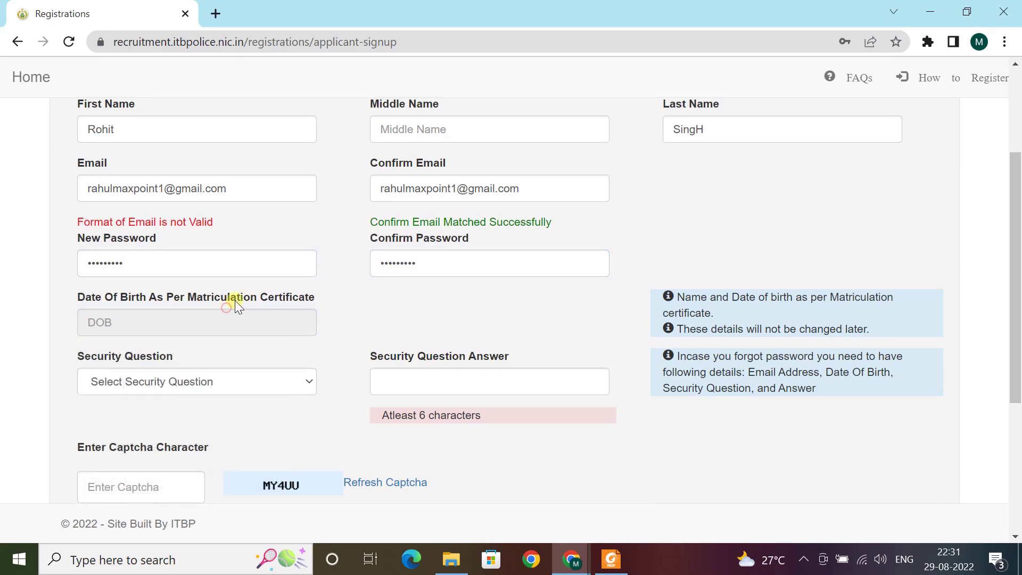
pyautogui.scroll(-2, 258, 281)
pyautogui.click(221, 273)
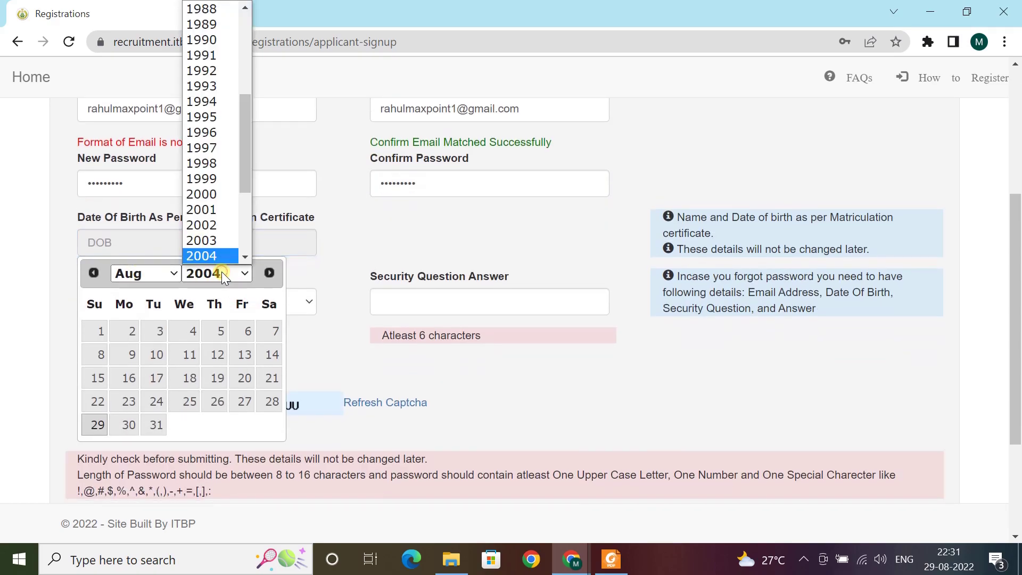
pyautogui.write('1999')
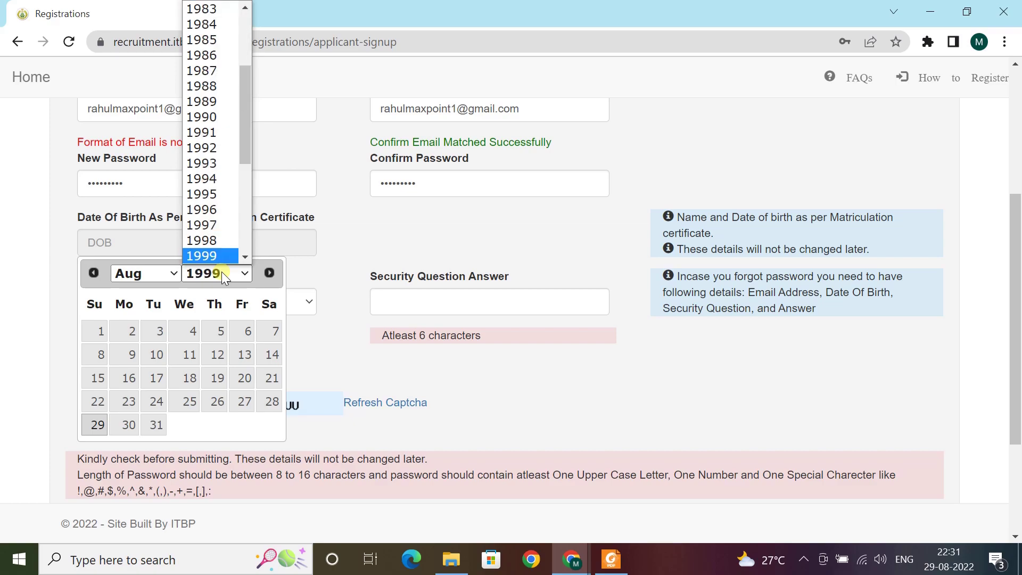
pyautogui.click(150, 273)
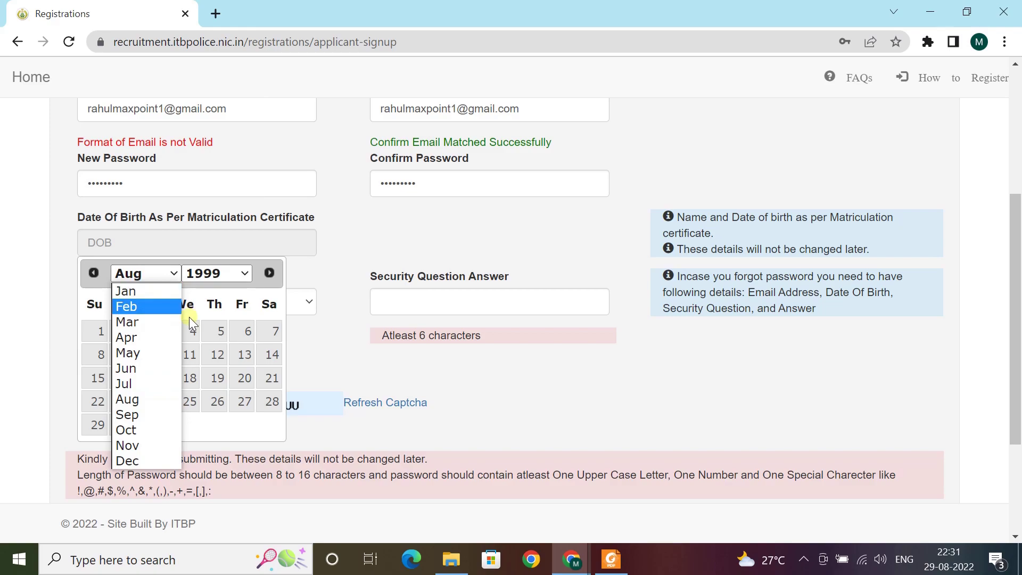
pyautogui.click(152, 399)
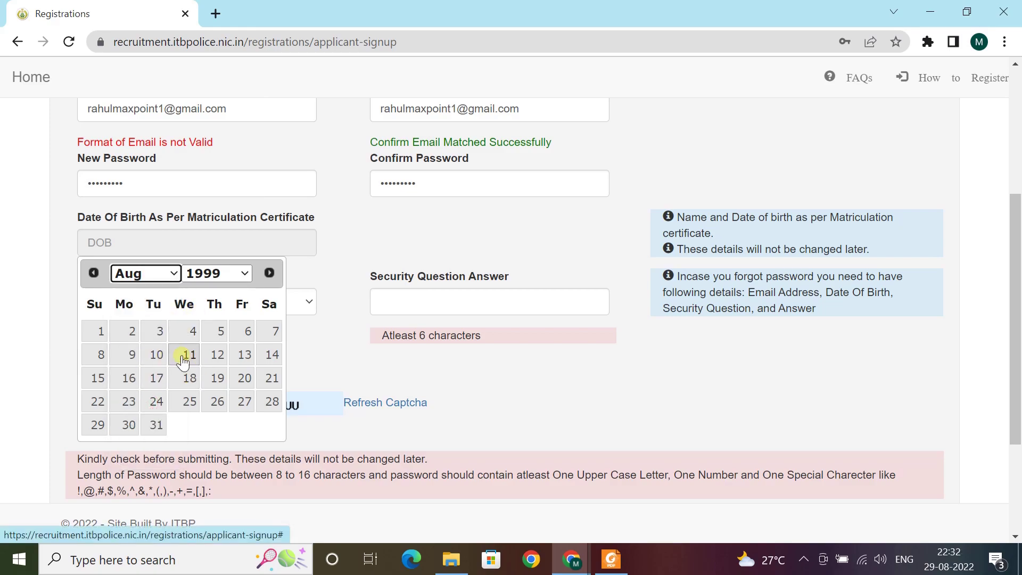
pyautogui.click(130, 355)
# Choose the 'What is your first bike name' question, enter its answer and the captcha code
pyautogui.click(178, 303)
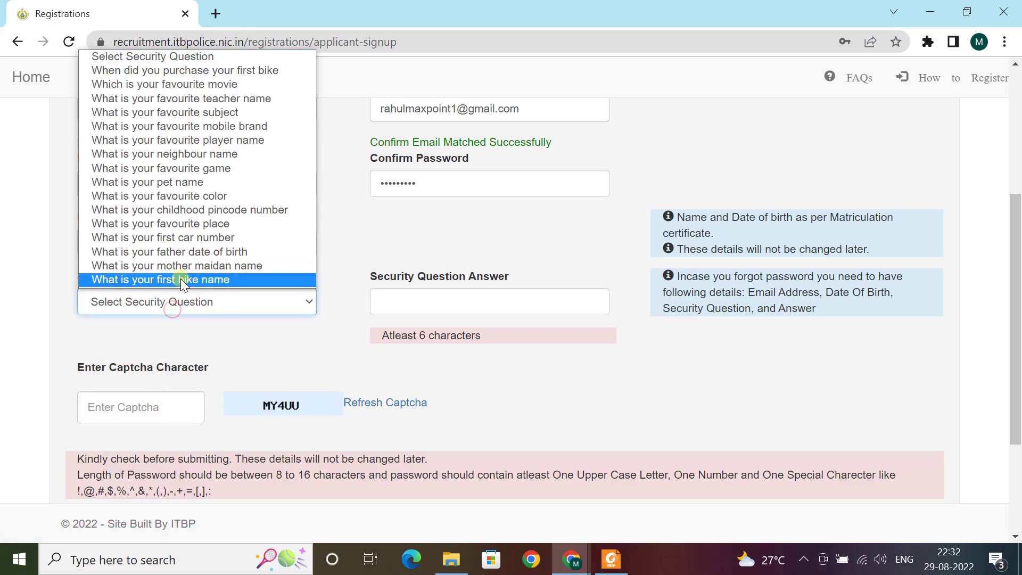
pyautogui.click(181, 279)
pyautogui.click(400, 296)
pyautogui.write('pul')
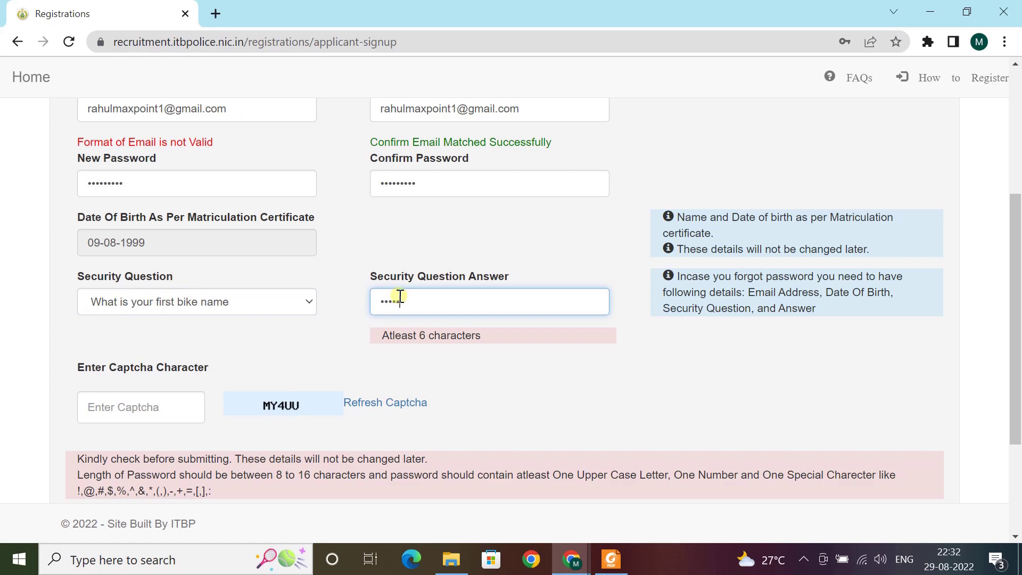
pyautogui.click(123, 410)
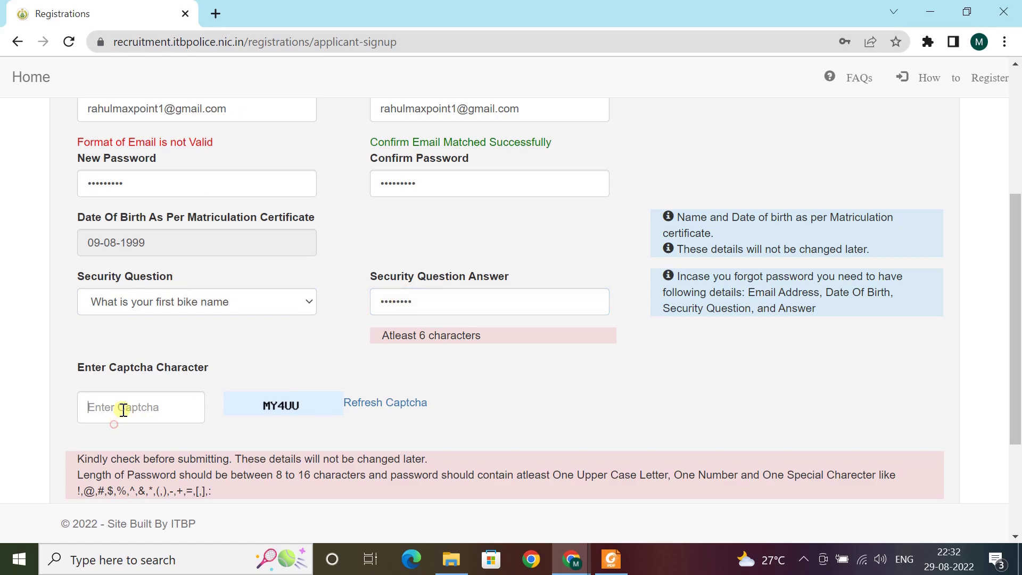
pyautogui.scroll(-3, 173, 334)
pyautogui.write('MY')
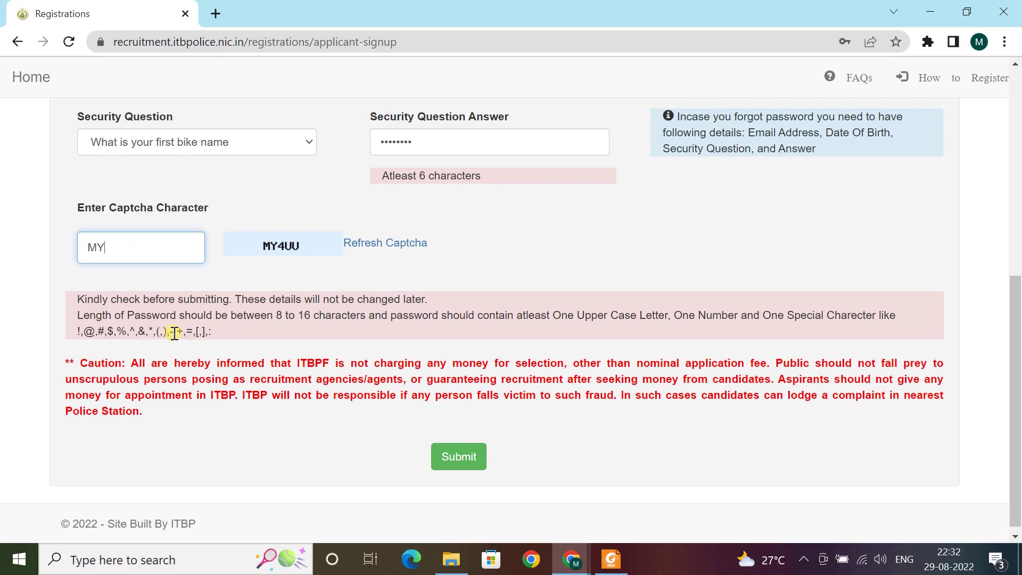
pyautogui.write('4UU')
pyautogui.scroll(-1, 346, 290)
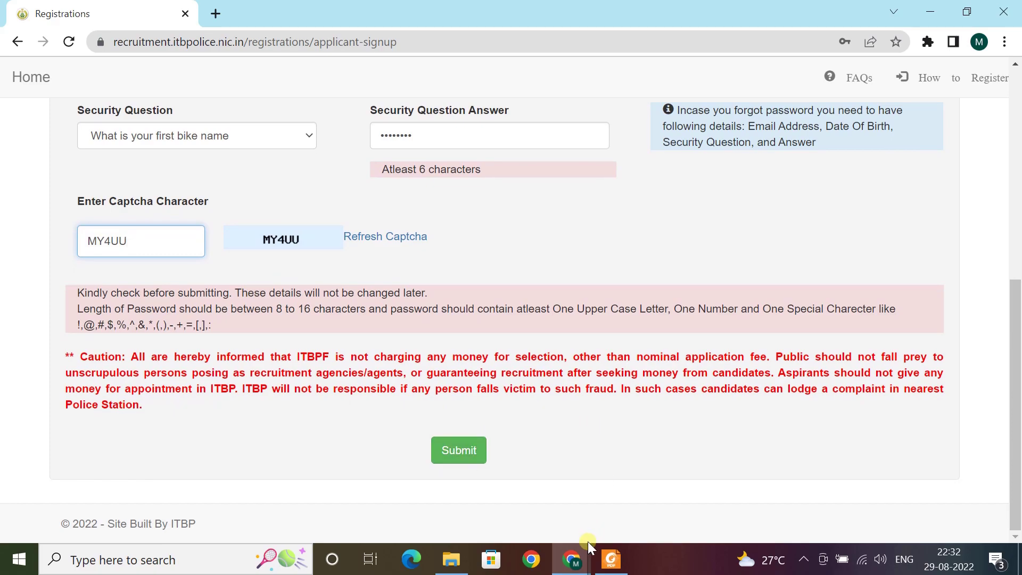
# Open the Registration Mail in the incognito Gmail window and follow its account activation link
pyautogui.moveTo(571, 558)
pyautogui.click(609, 516)
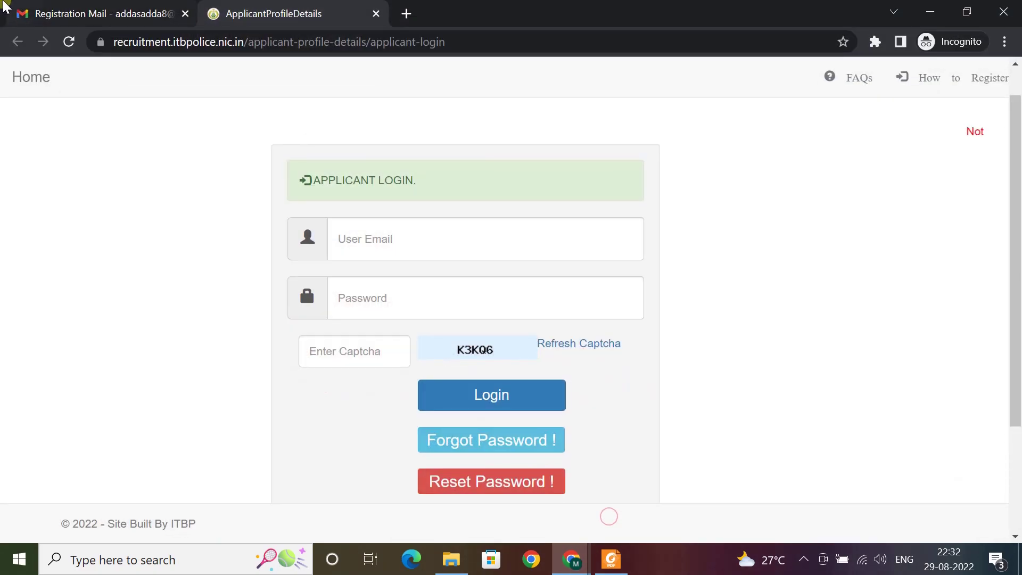
pyautogui.click(64, 14)
pyautogui.moveTo(256, 206); pyautogui.dragTo(365, 246)
pyautogui.click(308, 277)
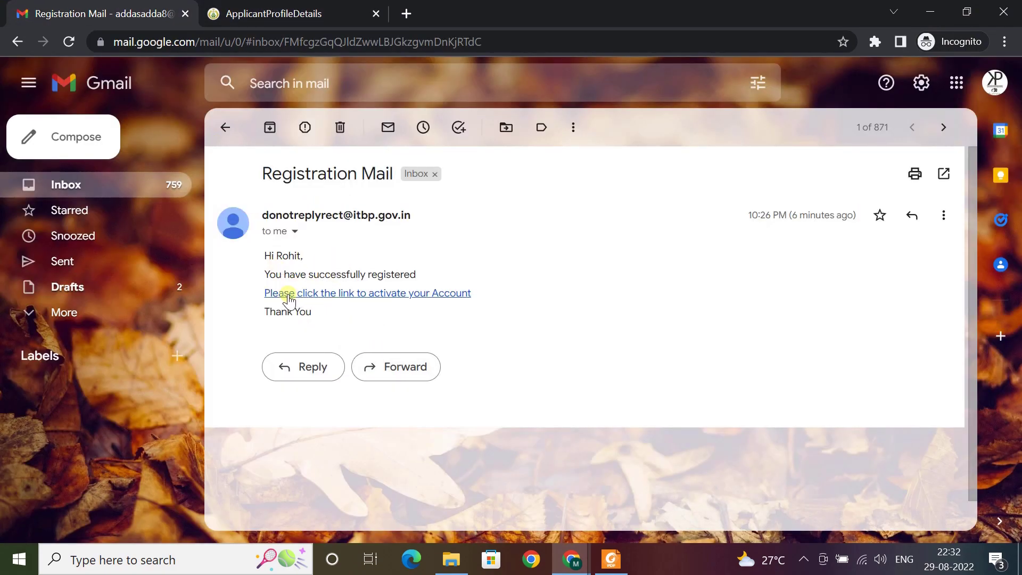
pyautogui.click(391, 298)
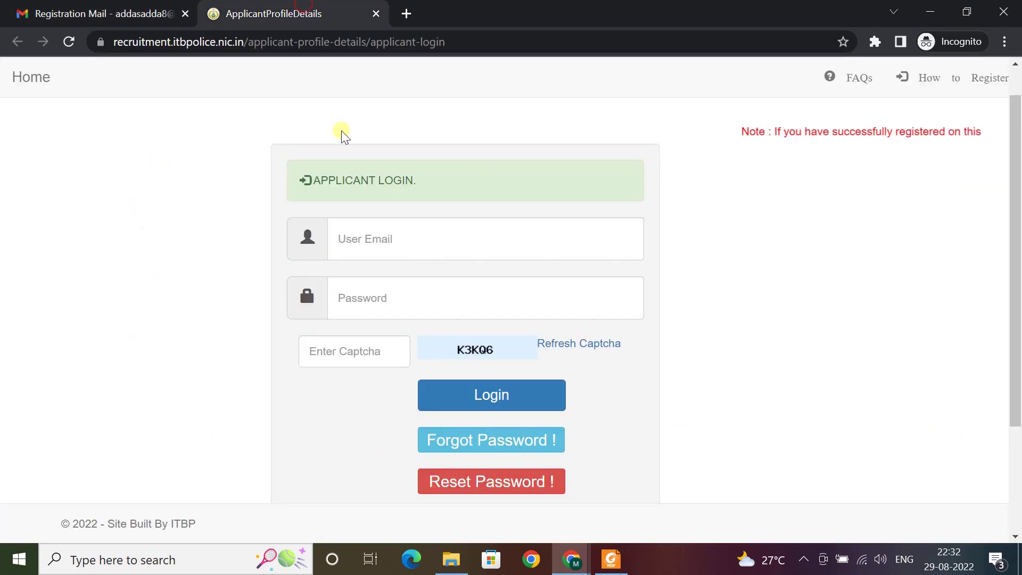
# Log in with the registered e-mail, password and captcha, then open the Live Constable Animal Transport application
pyautogui.click(546, 242)
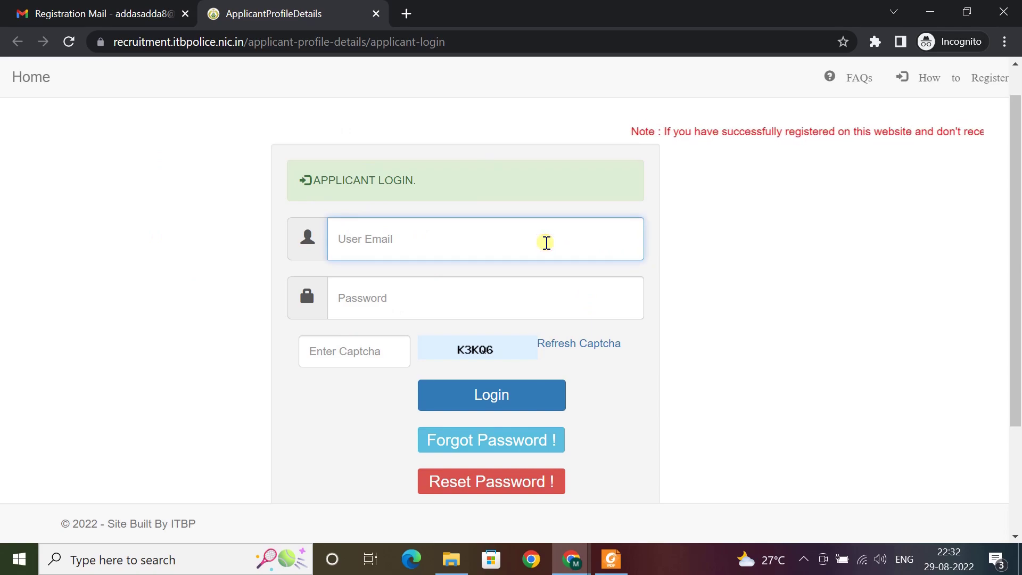
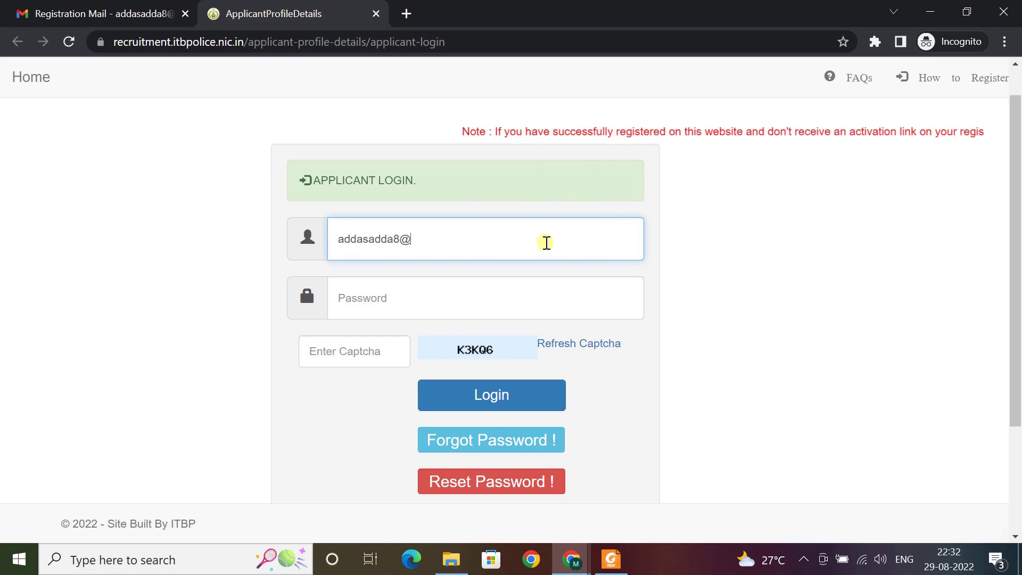
pyautogui.press('Tab')
pyautogui.write('••••••••••••••')
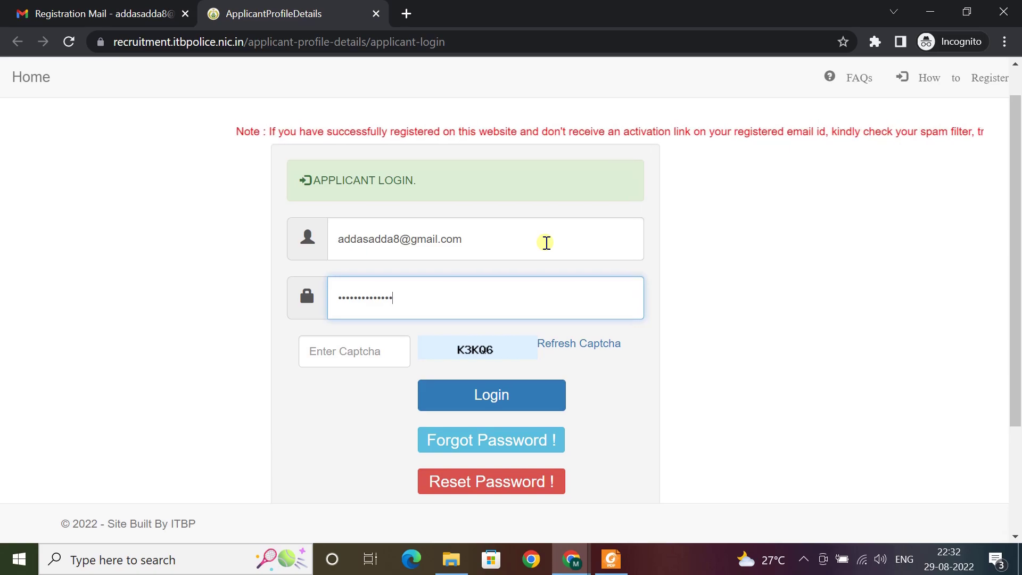
pyautogui.click(364, 353)
pyautogui.write('K3KQ6')
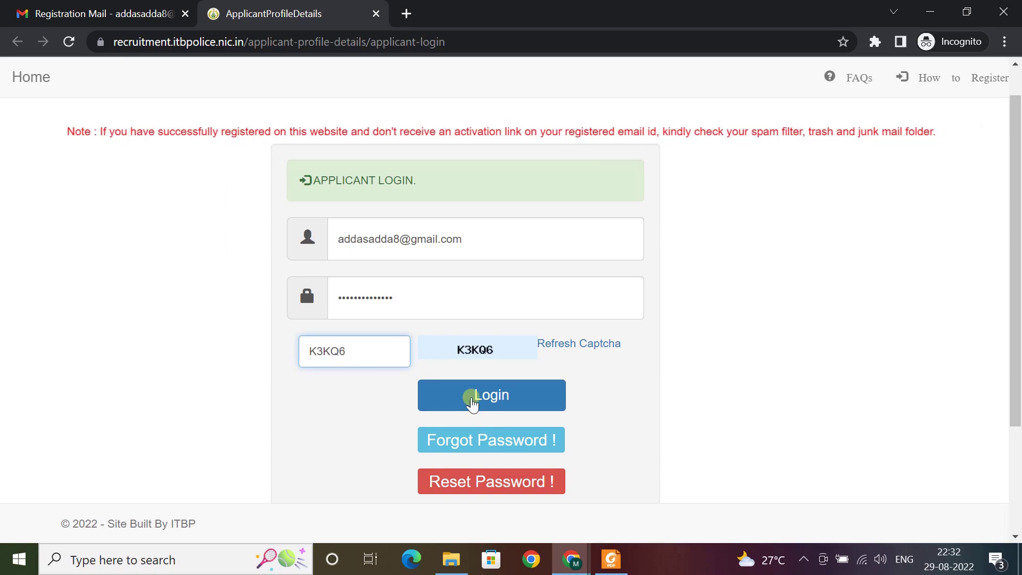
pyautogui.click(471, 403)
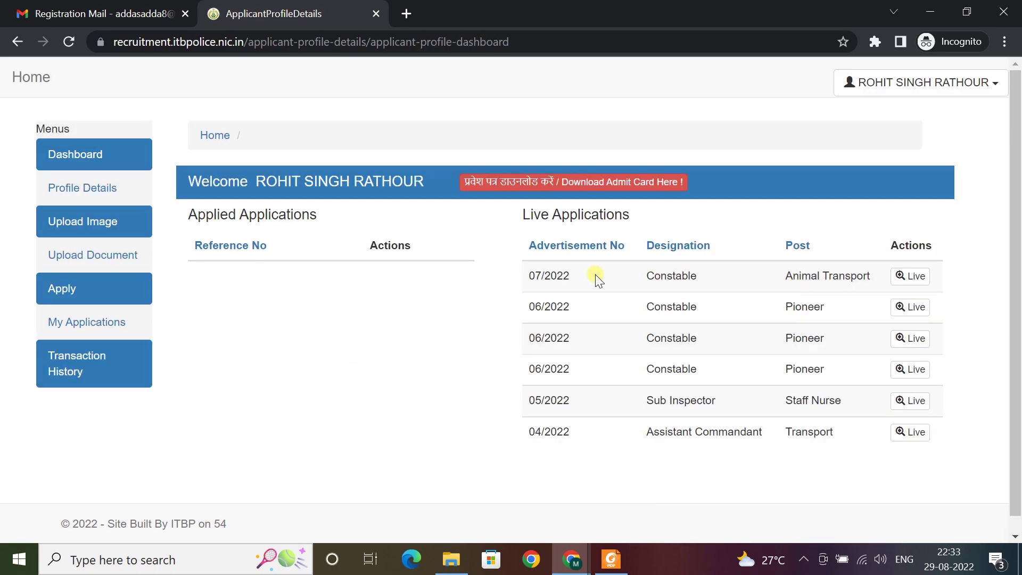
pyautogui.click(906, 280)
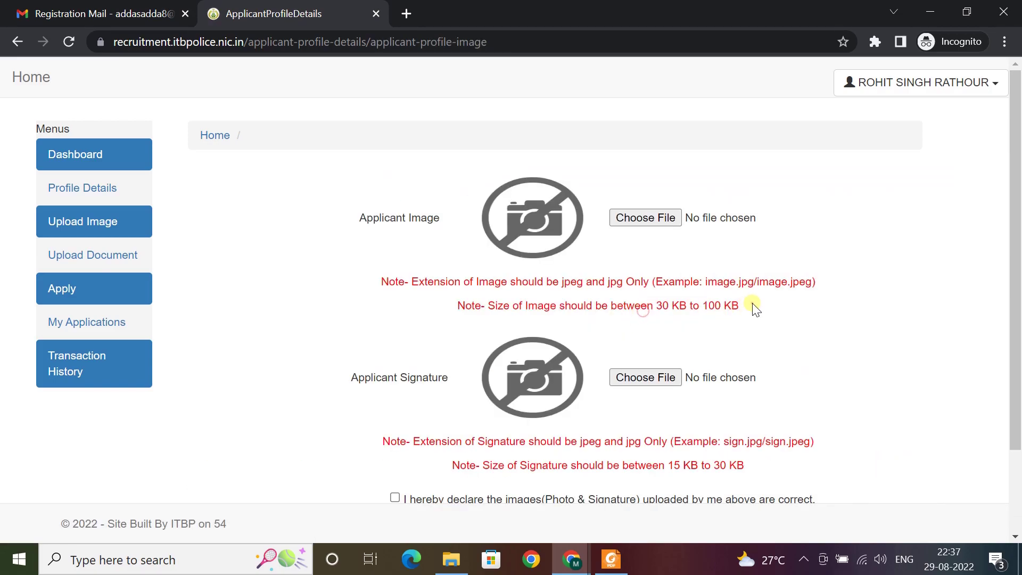
# Attach PIC1 as the applicant photo
pyautogui.moveTo(668, 466); pyautogui.dragTo(762, 468)
pyautogui.click(762, 468)
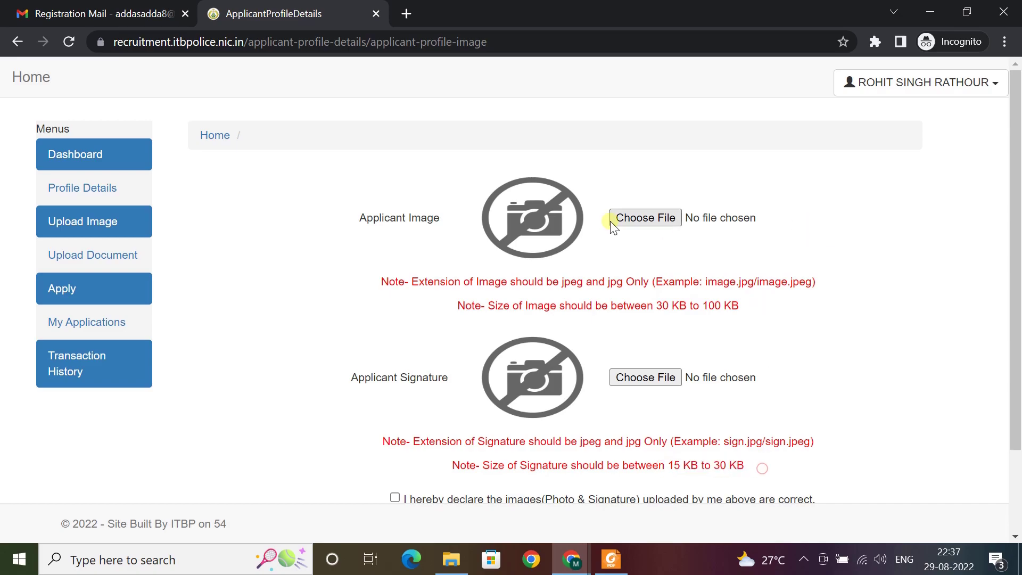
pyautogui.click(642, 217)
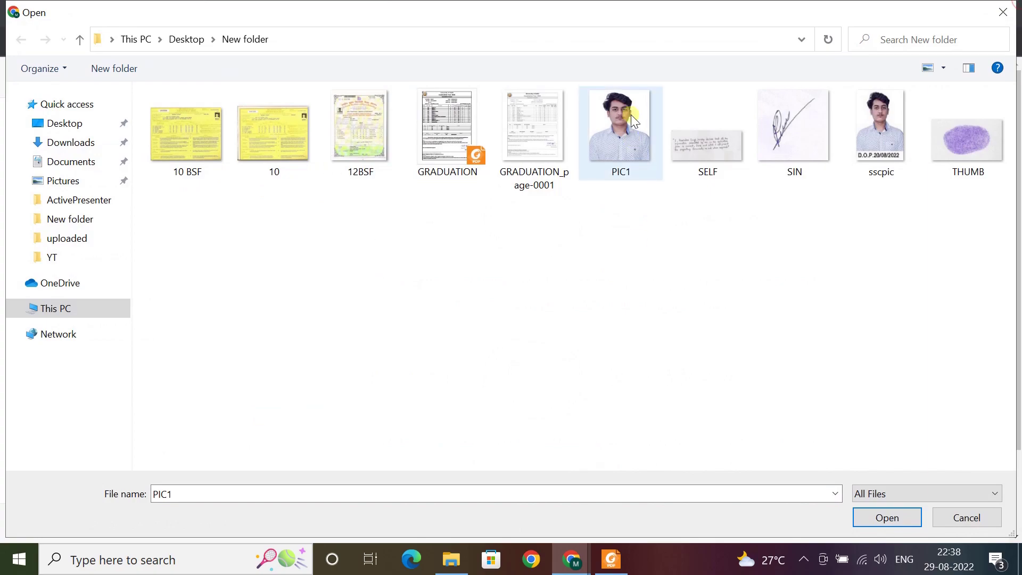
pyautogui.doubleClick(630, 114)
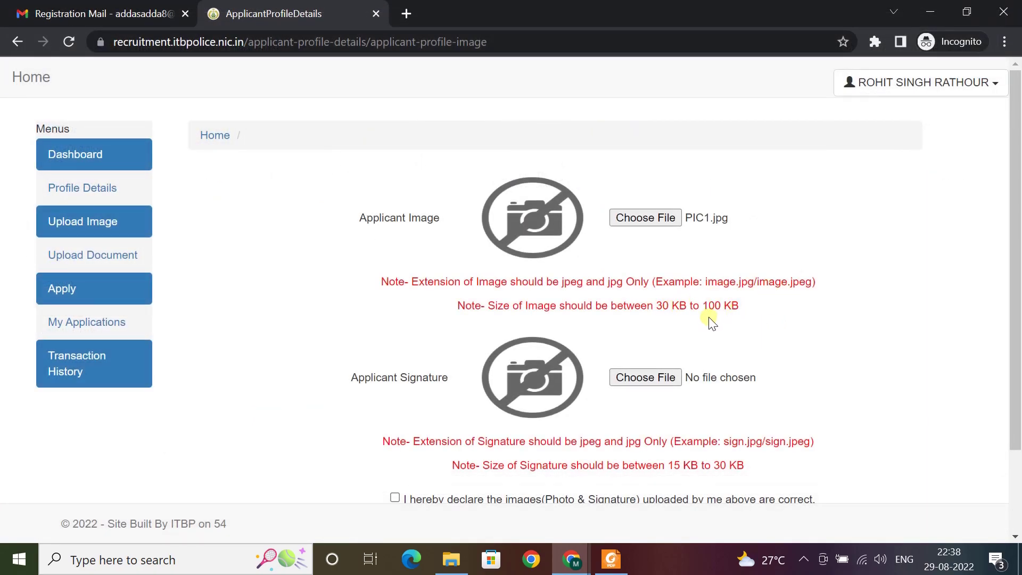
# Attach SIN as the signature, tick the declaration and submit the images
pyautogui.scroll(-1, 633, 319)
pyautogui.click(647, 296)
pyautogui.doubleClick(794, 136)
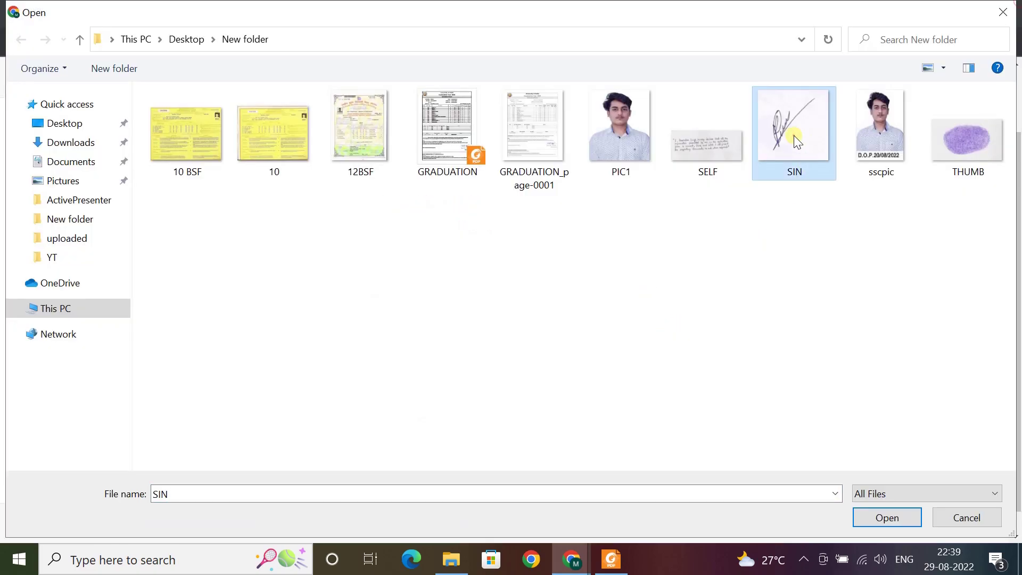
pyautogui.scroll(-1, 616, 308)
pyautogui.click(395, 395)
pyautogui.scroll(-1, 463, 445)
pyautogui.click(404, 431)
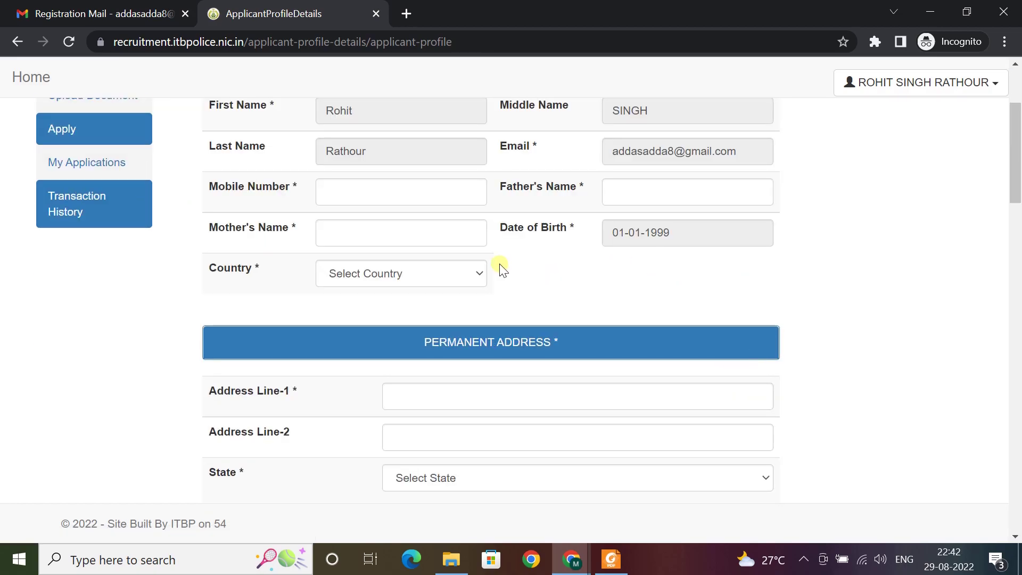
# Enter the mobile number and the father's and mother's names, and set country to INDIA
pyautogui.click(482, 472)
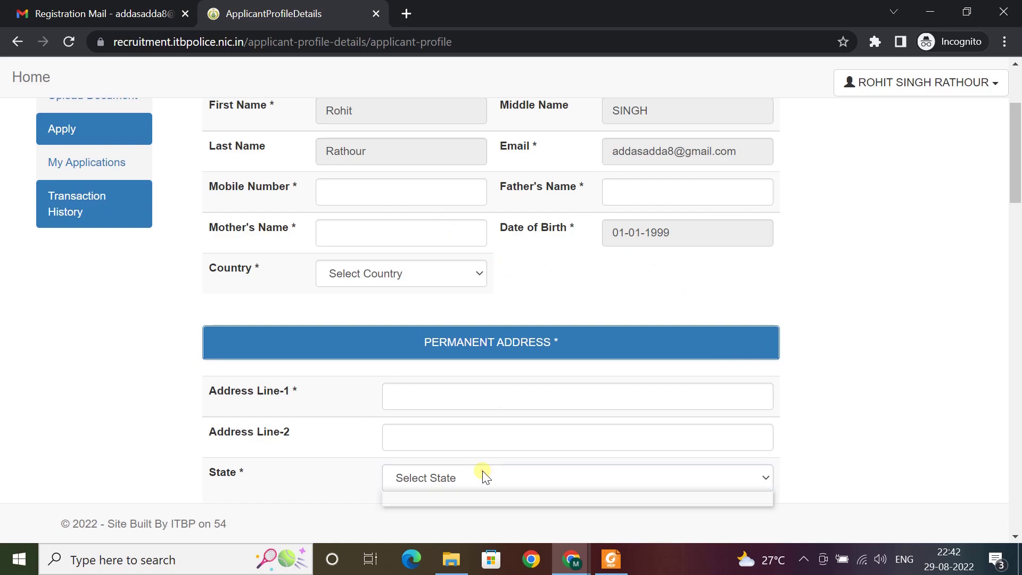
pyautogui.click(389, 202)
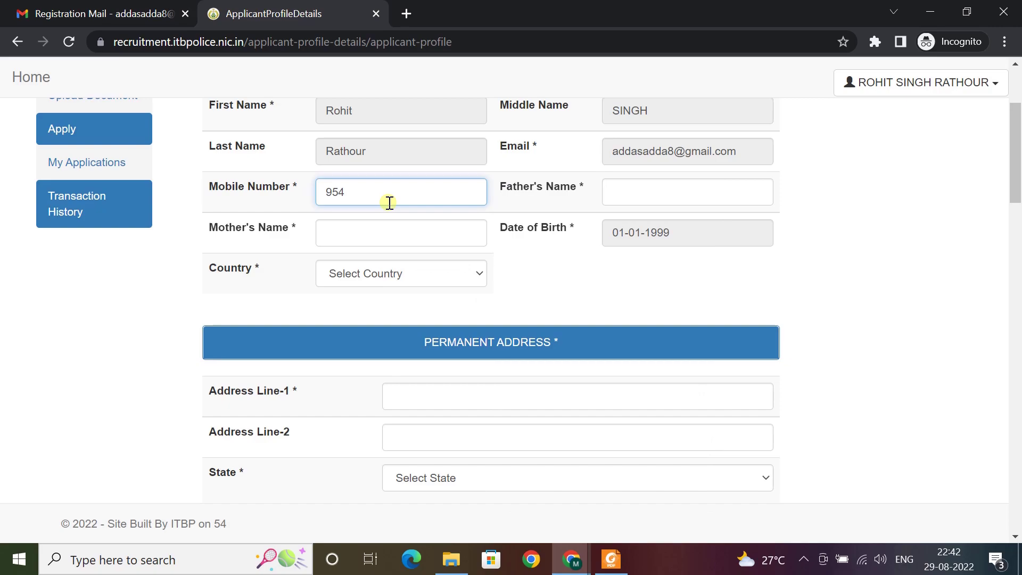
pyautogui.press('Tab')
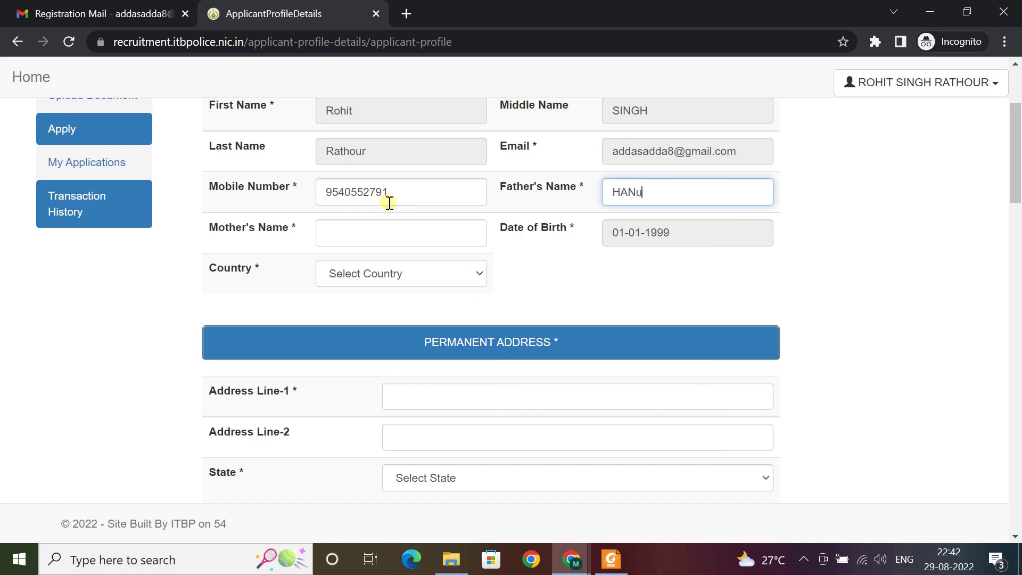
pyautogui.press('Tab')
pyautogui.press('Tab')
pyautogui.press('Tab')
pyautogui.click(404, 275)
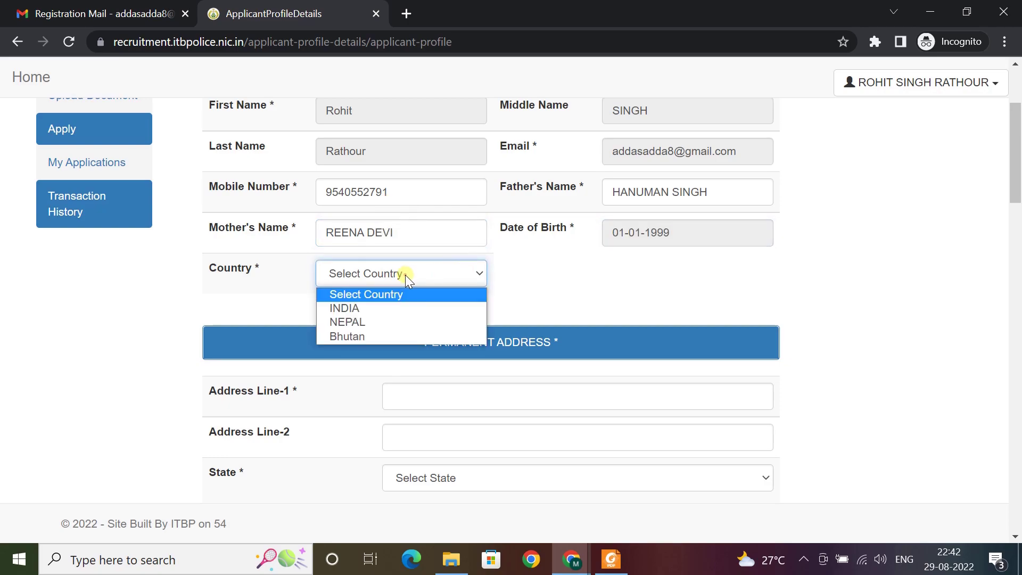
pyautogui.click(391, 308)
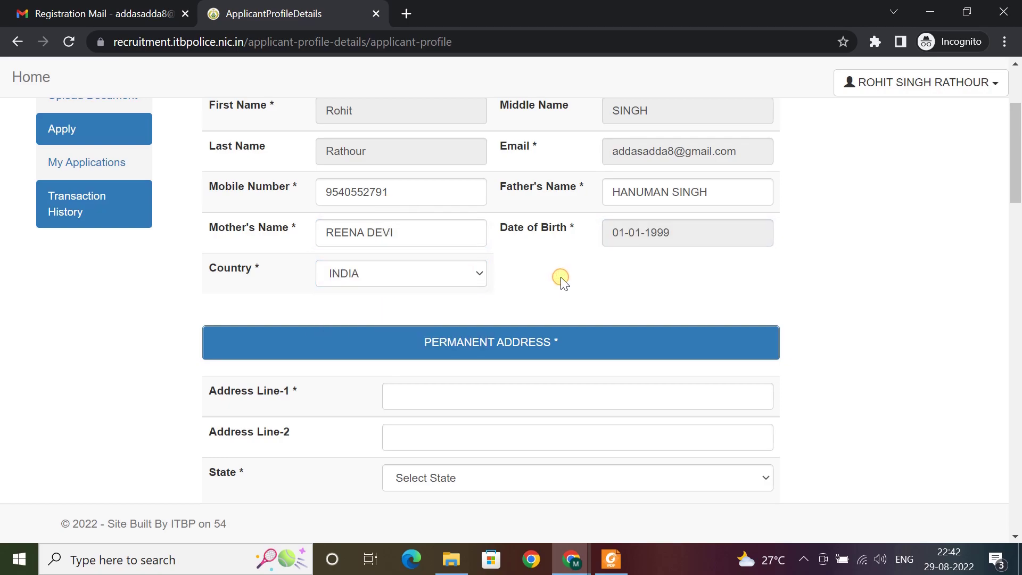
# Enter both permanent address lines with state Delhi and district North West Delhi
pyautogui.scroll(-2, 551, 290)
pyautogui.click(484, 316)
pyautogui.write('POINT')
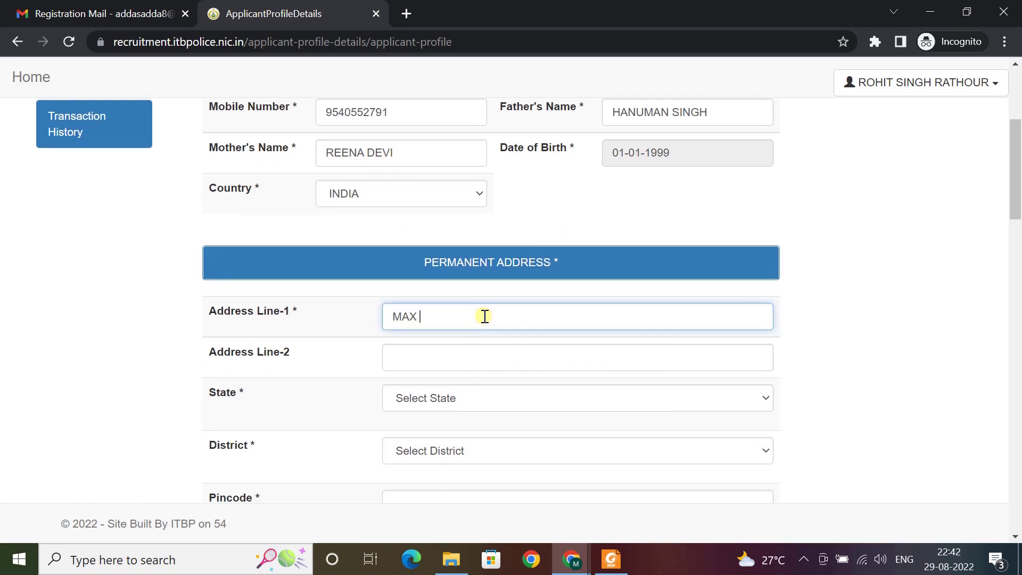
pyautogui.press('Tab')
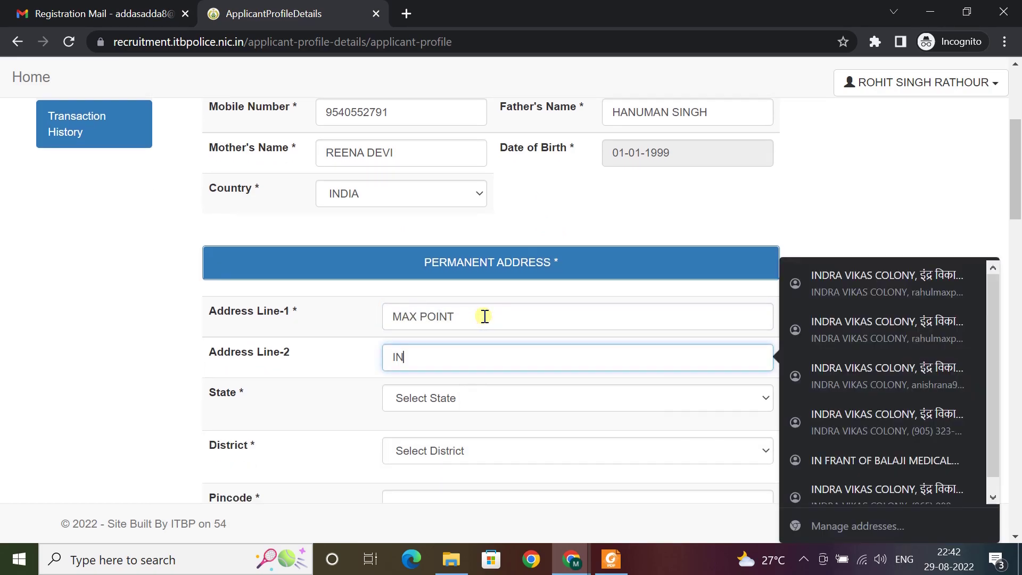
pyautogui.press('Tab')
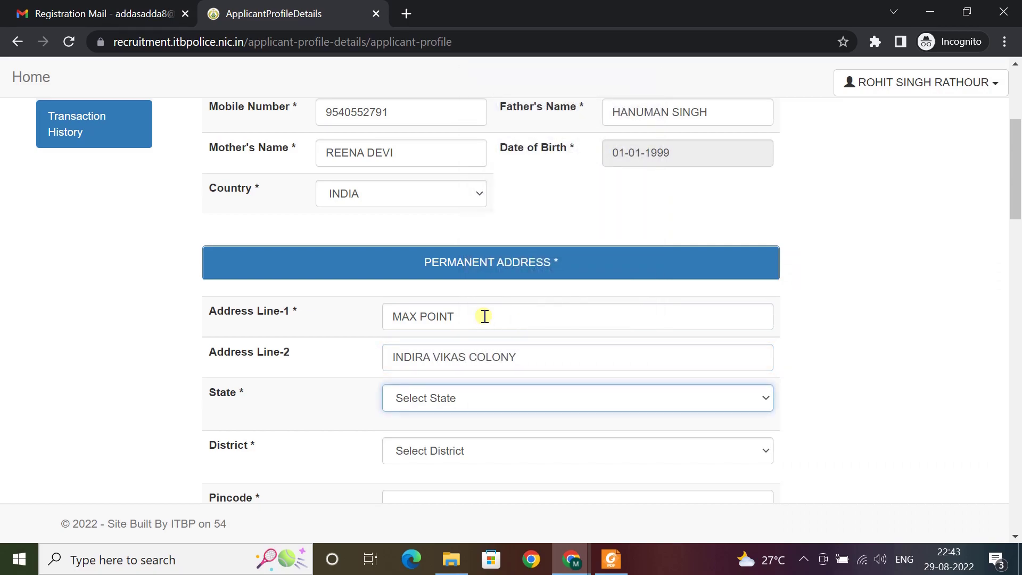
pyautogui.click(524, 397)
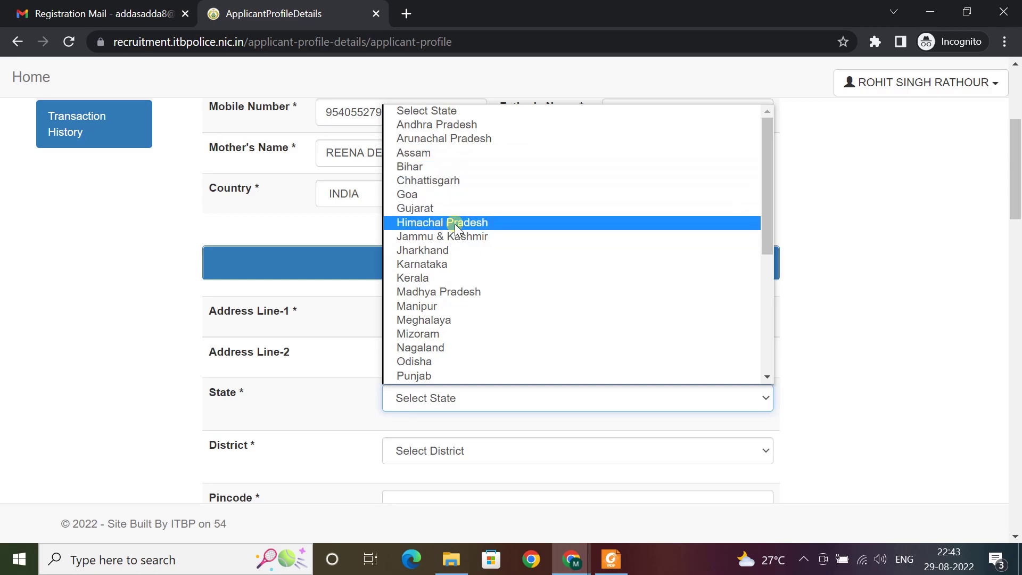
pyautogui.scroll(-5, 458, 229)
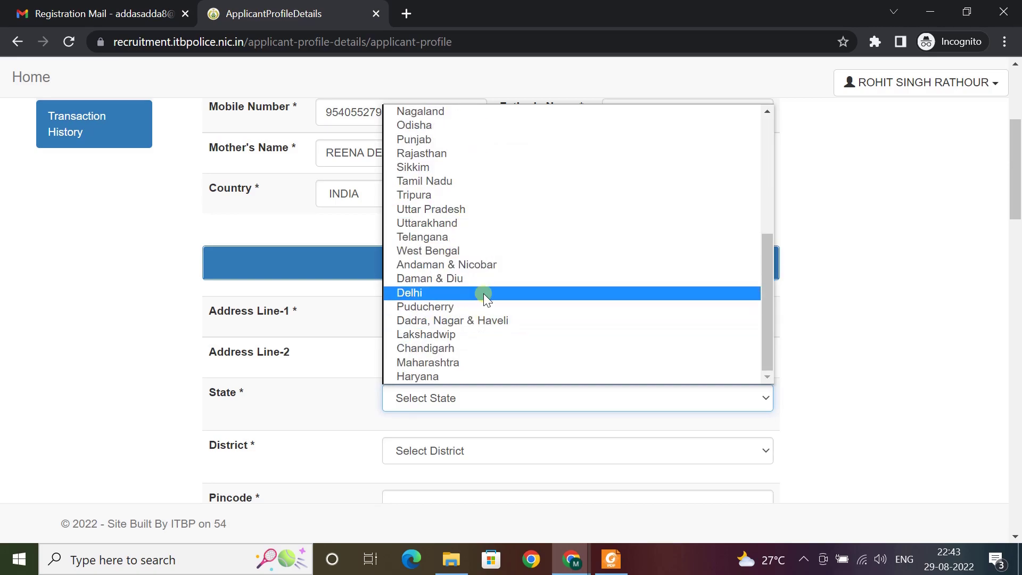
pyautogui.click(484, 293)
pyautogui.scroll(-1, 509, 407)
pyautogui.click(455, 371)
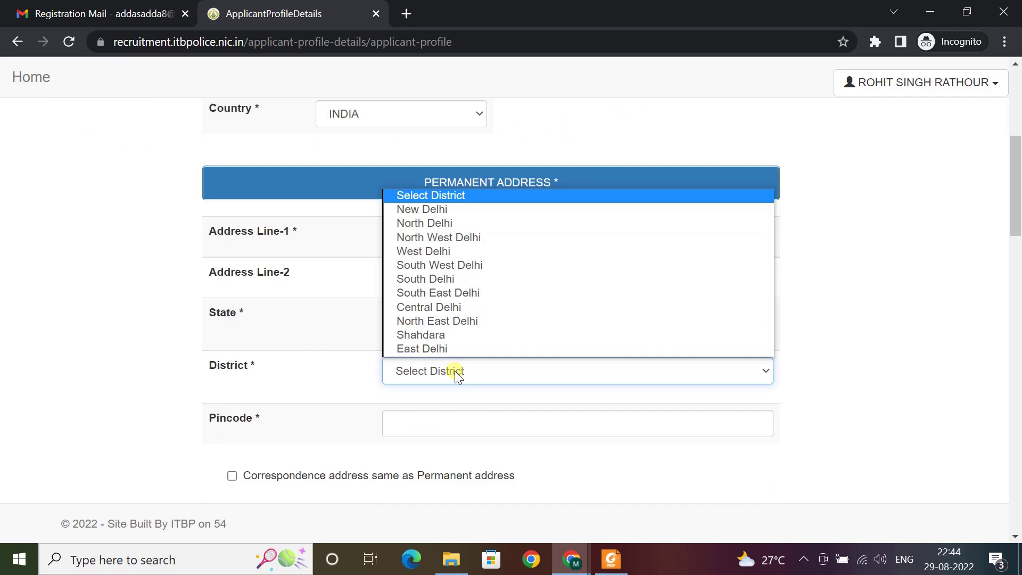
pyautogui.click(438, 237)
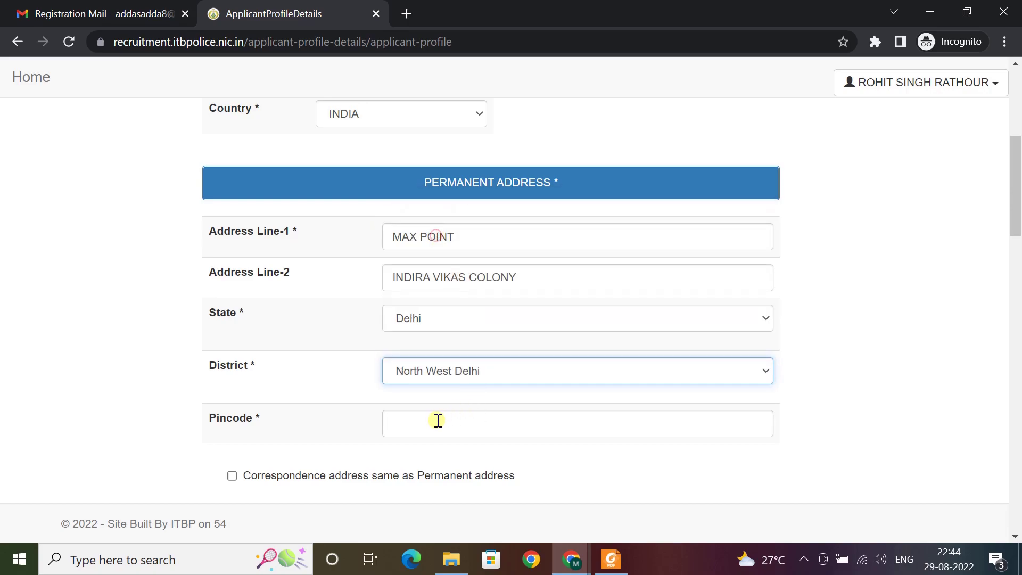
# Enter the pincode and mark the correspondence address as same as permanent
pyautogui.click(440, 420)
pyautogui.write('1100')
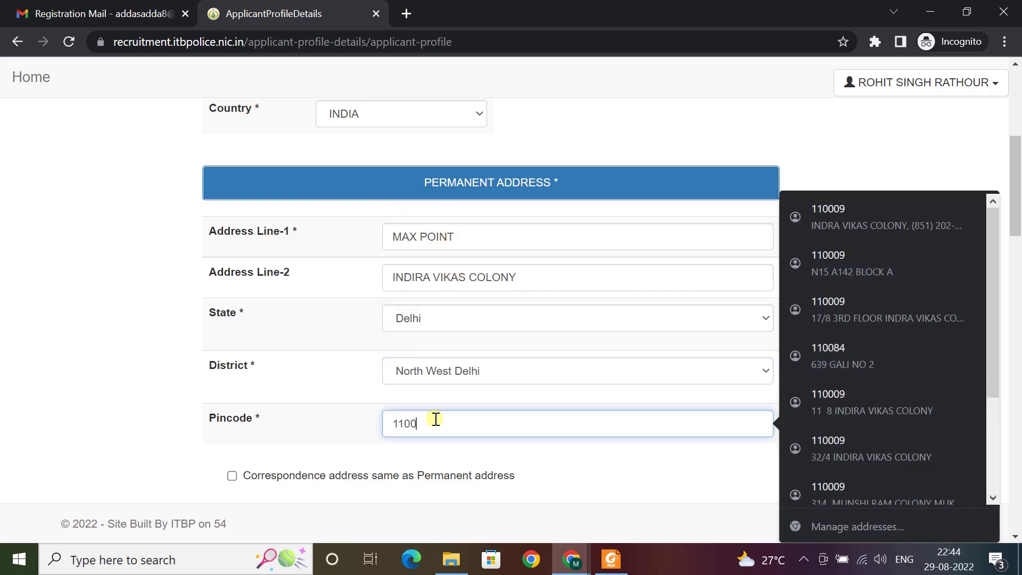
pyautogui.write('9')
pyautogui.press('BackSpace')
pyautogui.write('09')
pyautogui.scroll(-3, 223, 324)
pyautogui.click(231, 317)
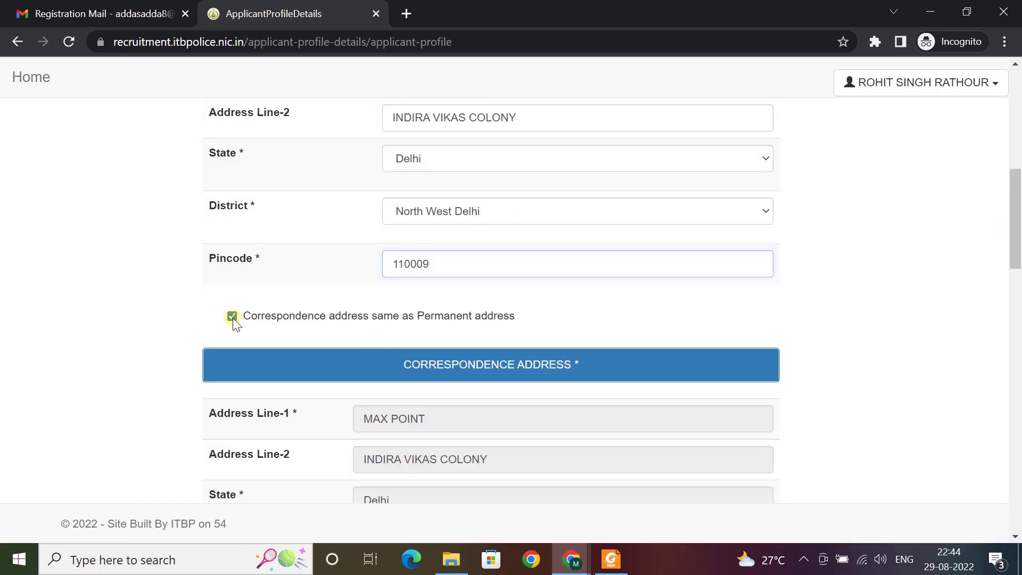
# Set religion to Hindu and nationality to Indian
pyautogui.scroll(-6, 499, 305)
pyautogui.click(461, 331)
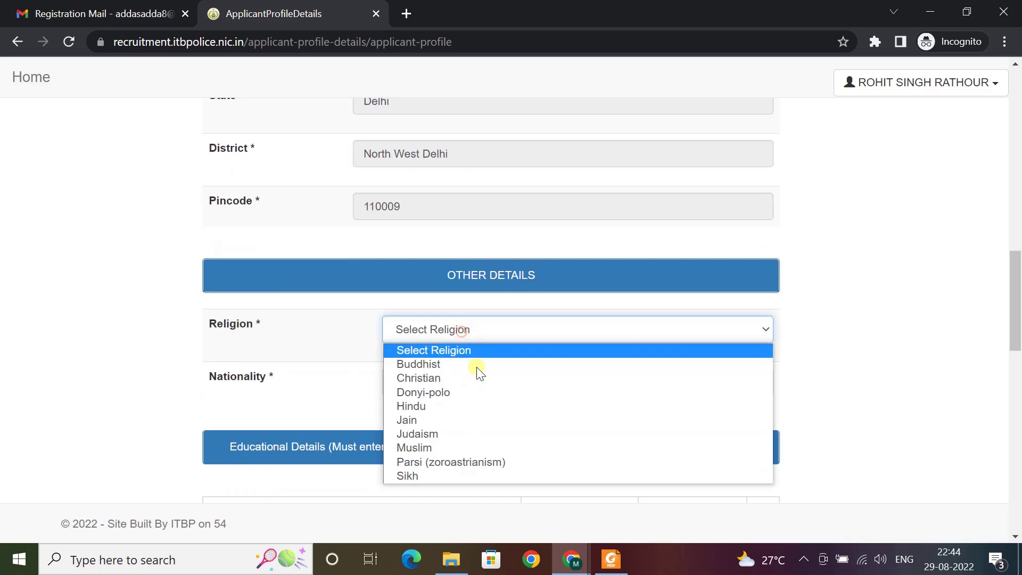
pyautogui.click(456, 404)
pyautogui.click(426, 375)
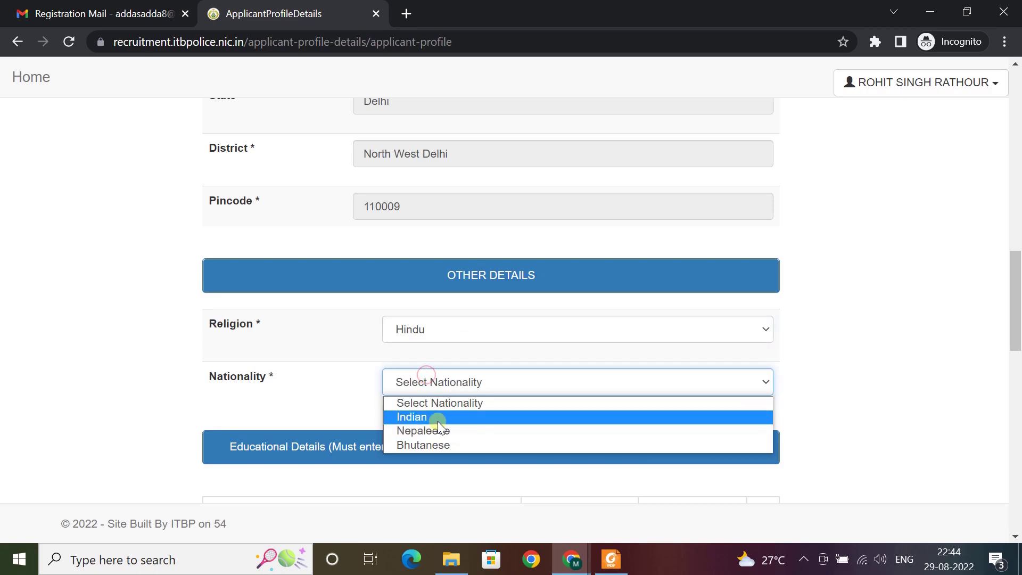
pyautogui.click(438, 419)
pyautogui.scroll(-6, 395, 395)
pyautogui.click(386, 227)
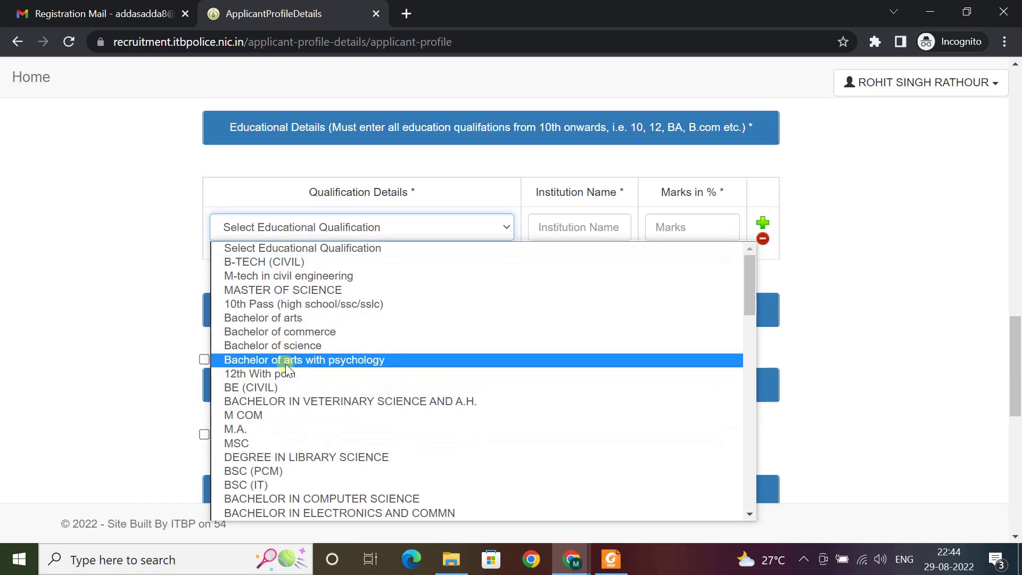
# Record 10th Pass from NIRANKARI SCHOOL with 74 marks, then add another qualification row
pyautogui.click(343, 304)
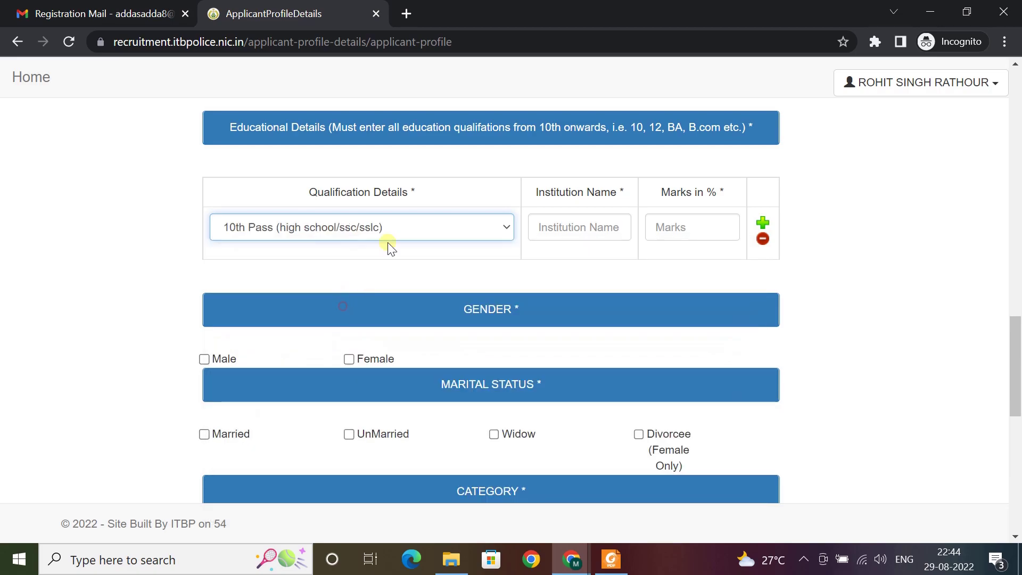
pyautogui.click(591, 226)
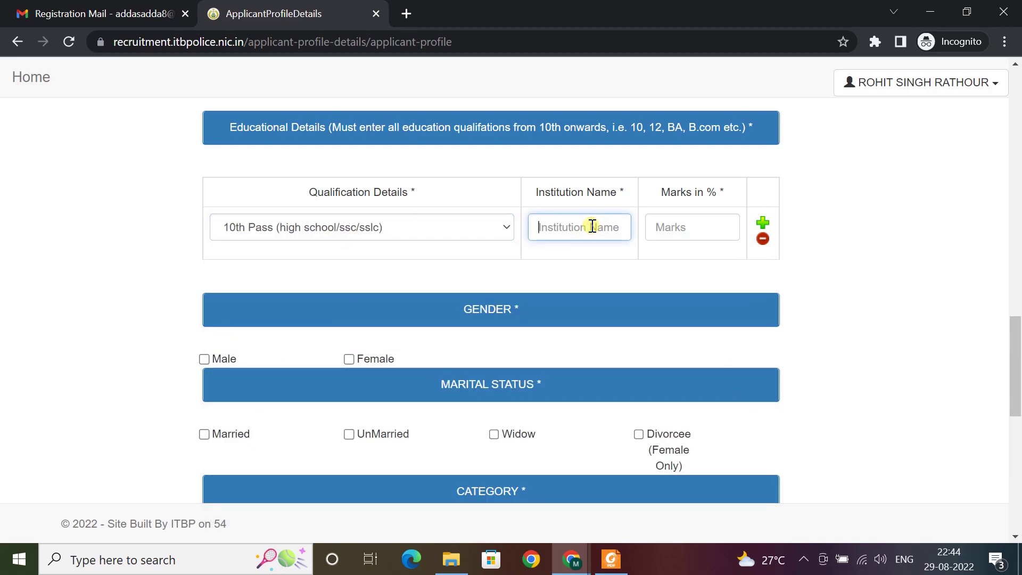
pyautogui.write('NIRANKARI')
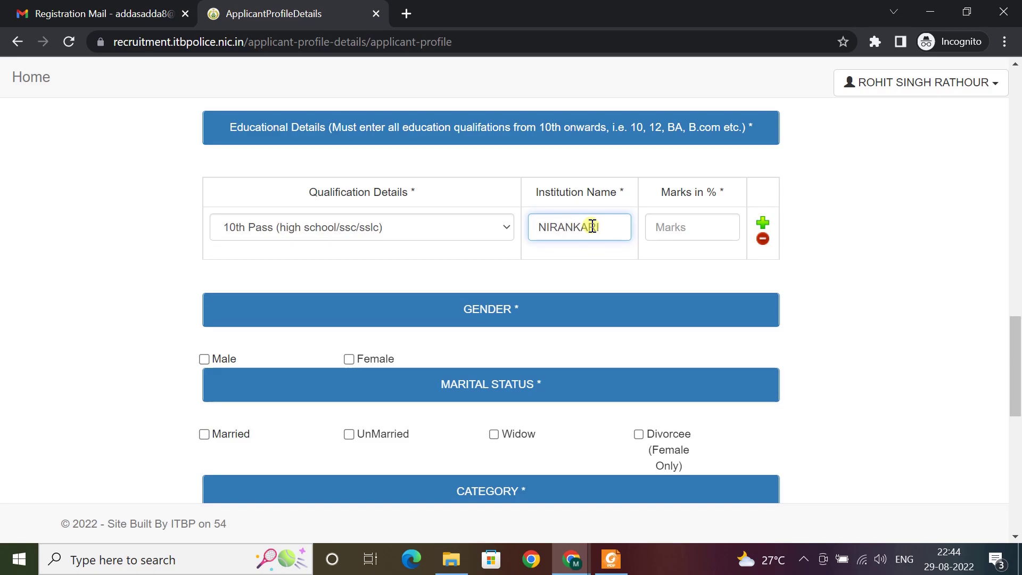
pyautogui.write(' SCHO')
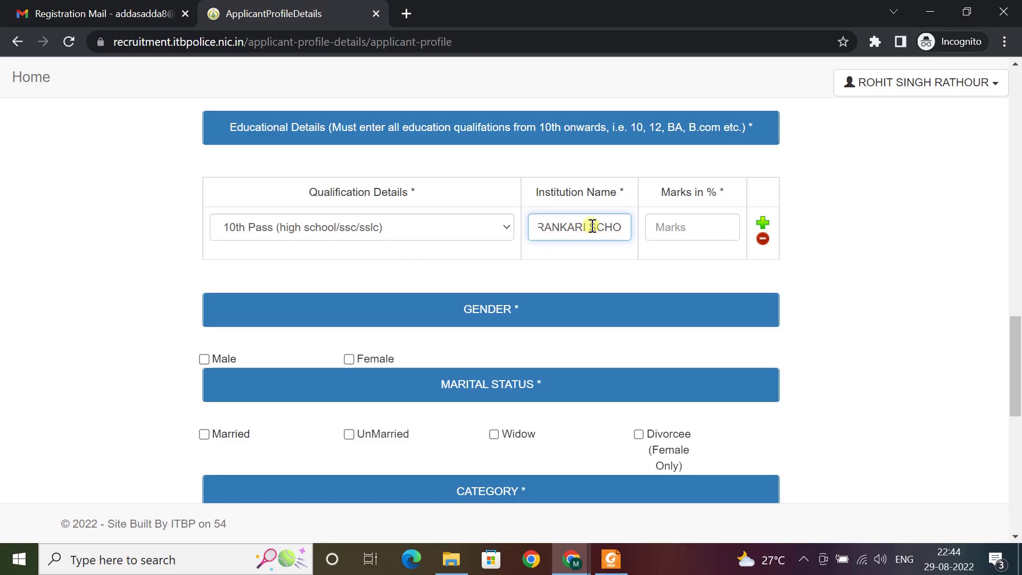
pyautogui.write('OL')
pyautogui.press('Tab')
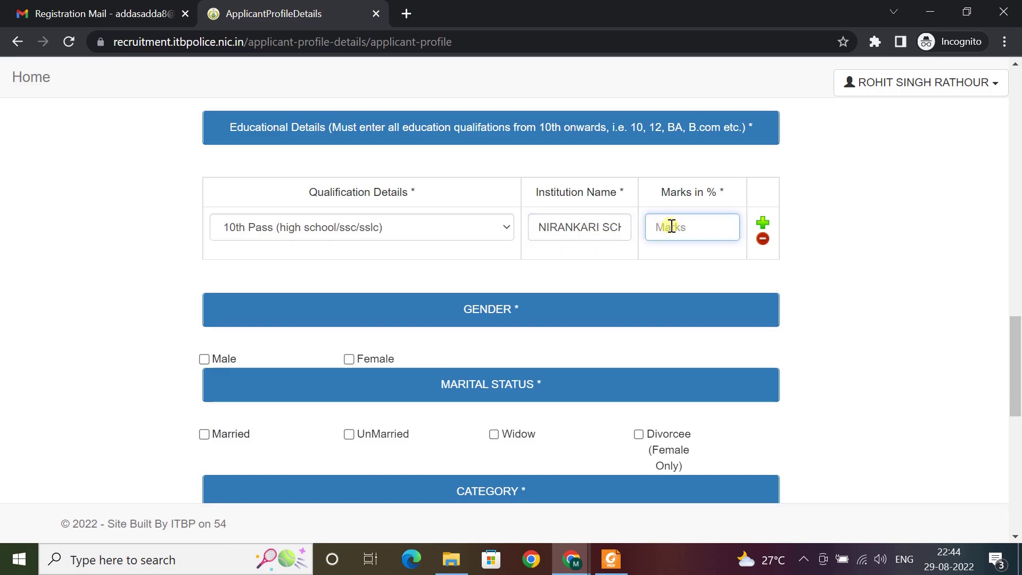
pyautogui.write('7')
pyautogui.press('Tab')
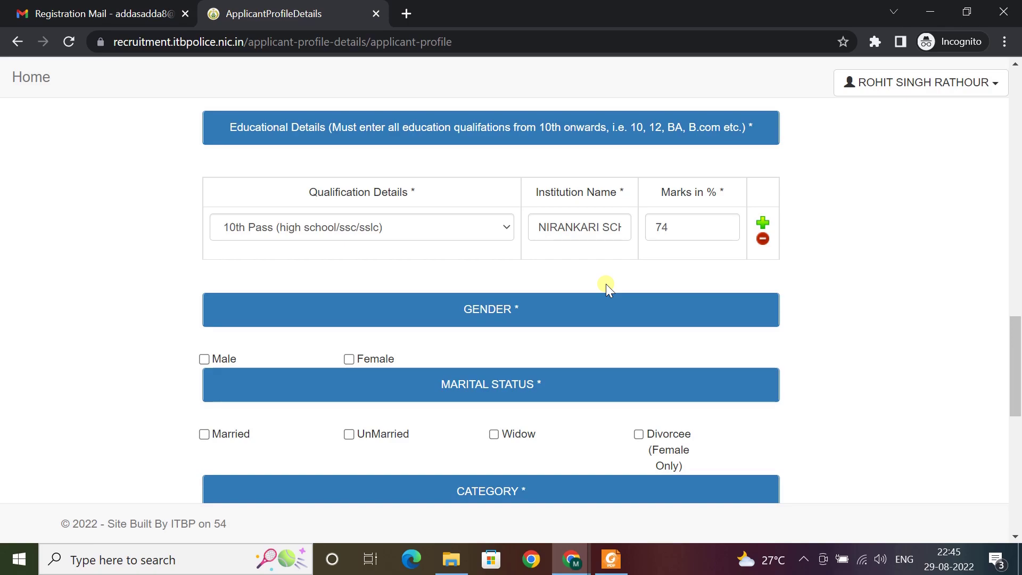
pyautogui.press('Return')
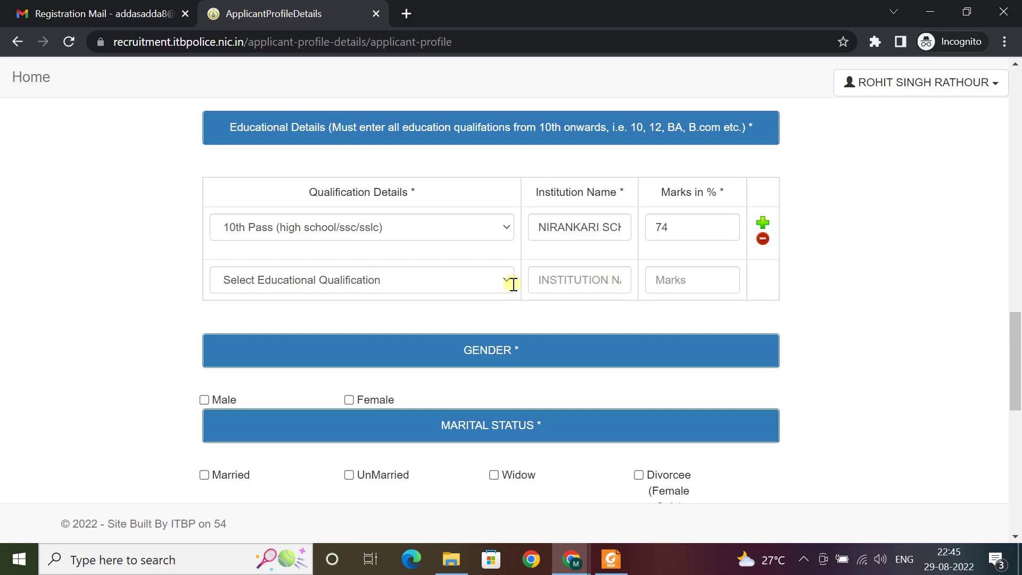
# Set the second qualification row to 12TH, institution NIRAKARI SCHOOL, marks 80
pyautogui.click(461, 280)
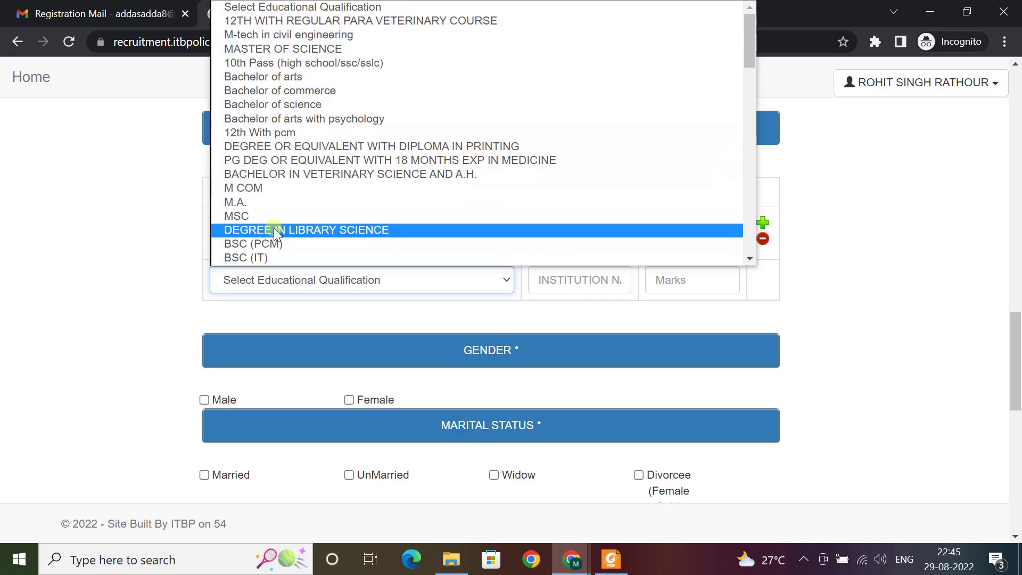
pyautogui.scroll(-8, 285, 200)
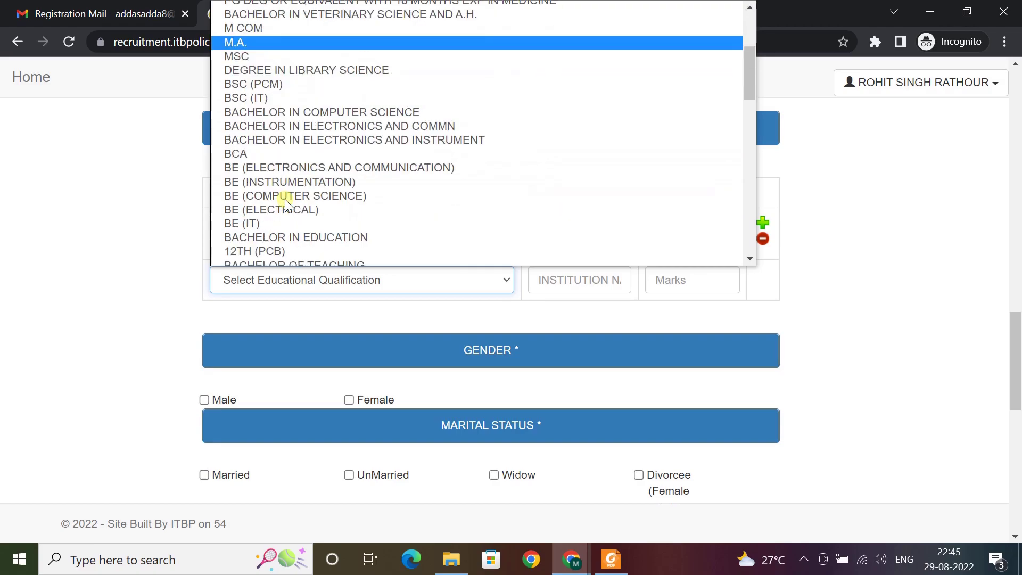
pyautogui.scroll(2, 285, 202)
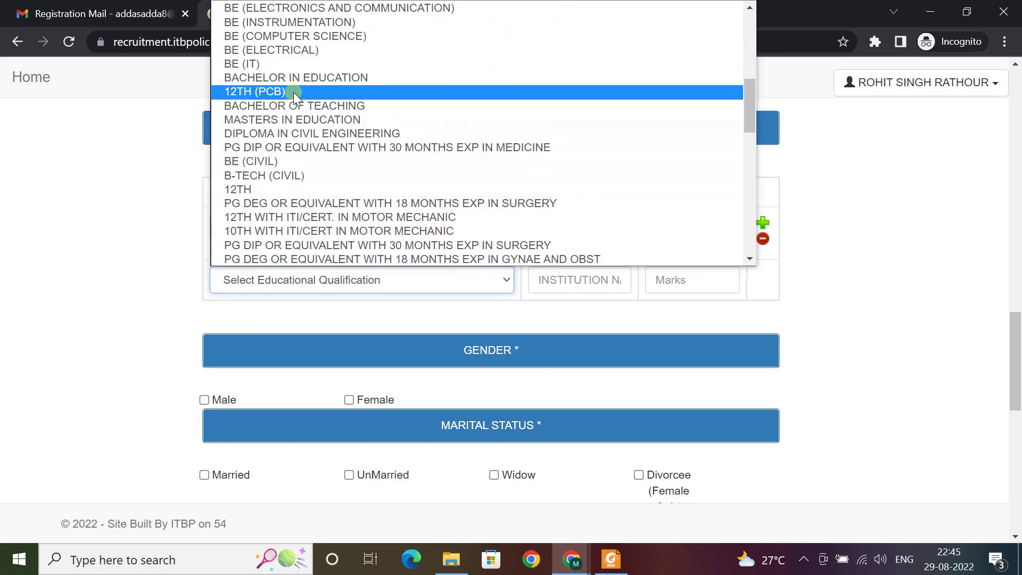
pyautogui.click(261, 191)
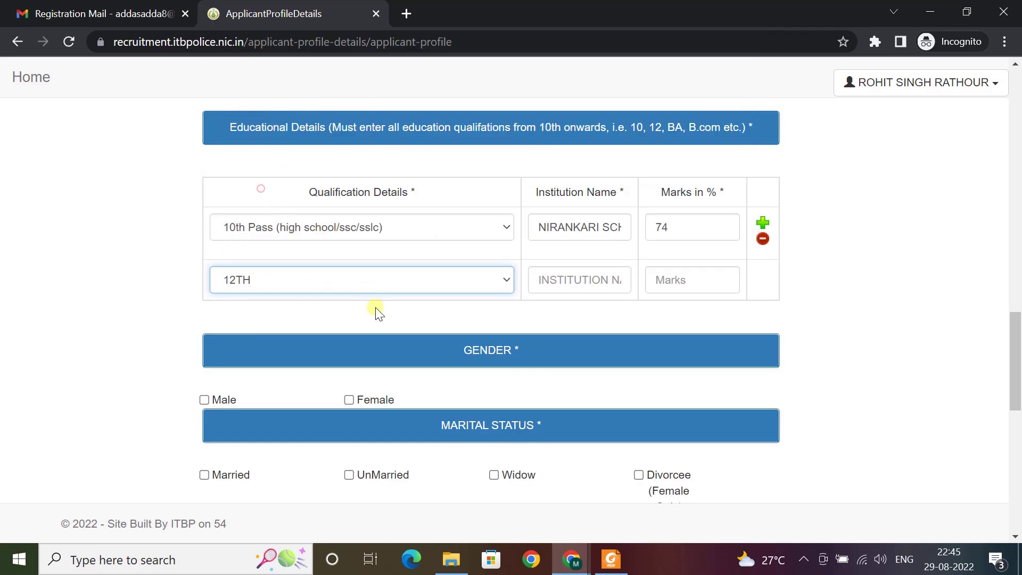
pyautogui.click(584, 273)
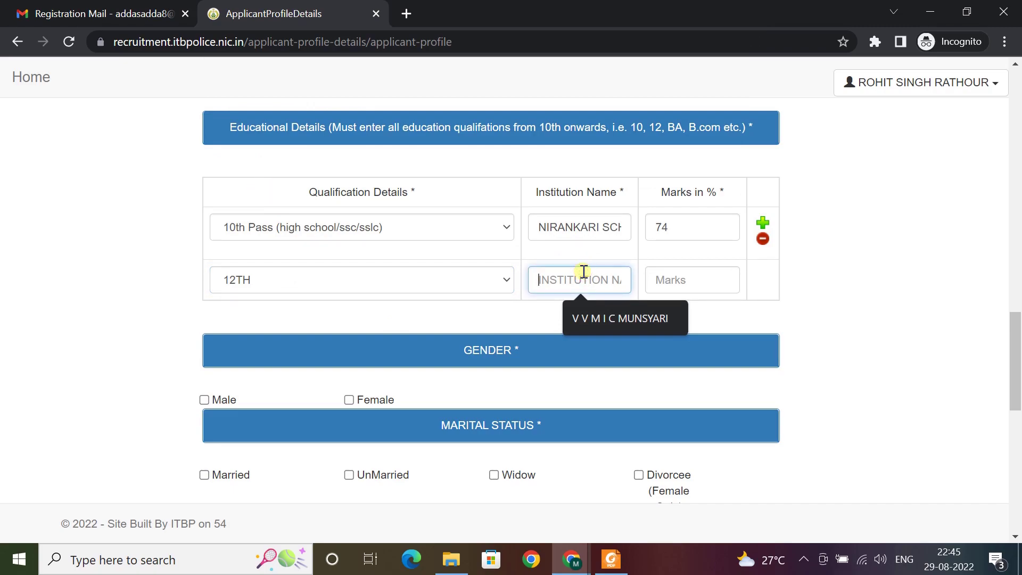
pyautogui.write('NIRAKARI SCHOOL')
pyautogui.press('Tab')
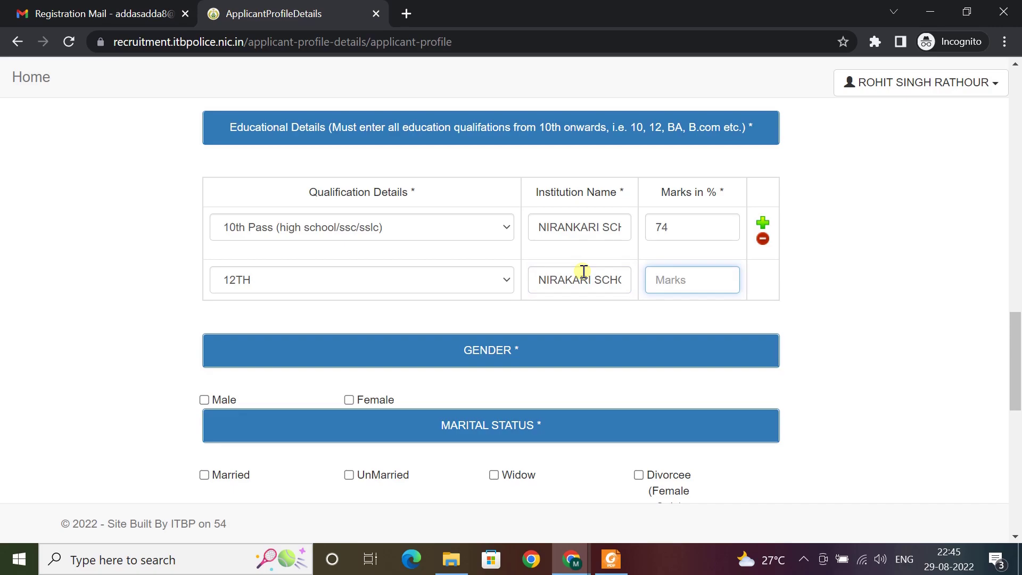
pyautogui.write('80')
pyautogui.press('Tab')
pyautogui.click(777, 306)
pyautogui.scroll(-3, 692, 295)
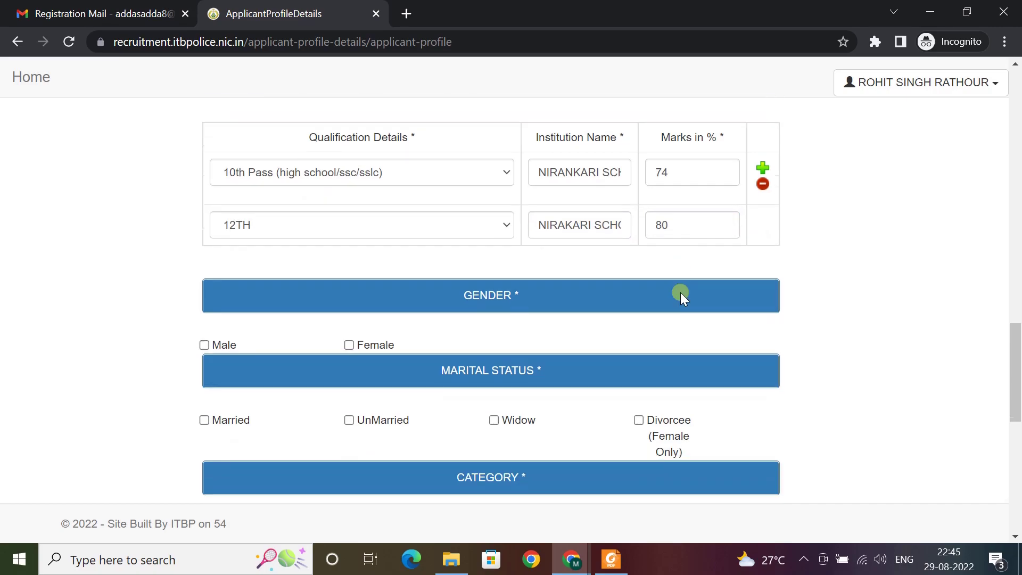
# Set gender to Male, category to UR, and marital status to UnMarried instead of Married
pyautogui.click(205, 240)
pyautogui.click(203, 315)
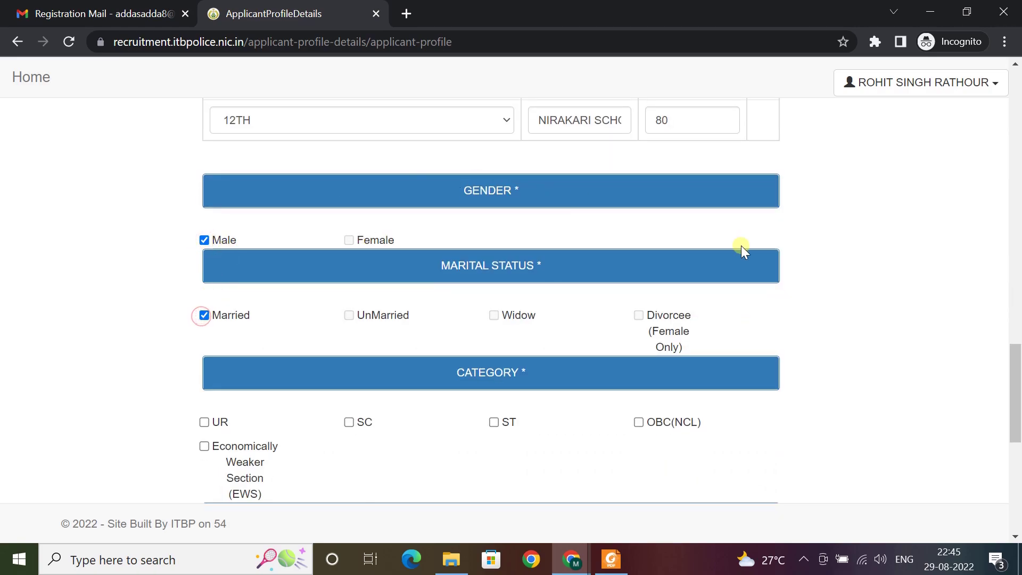
pyautogui.scroll(-3, 743, 250)
pyautogui.click(204, 263)
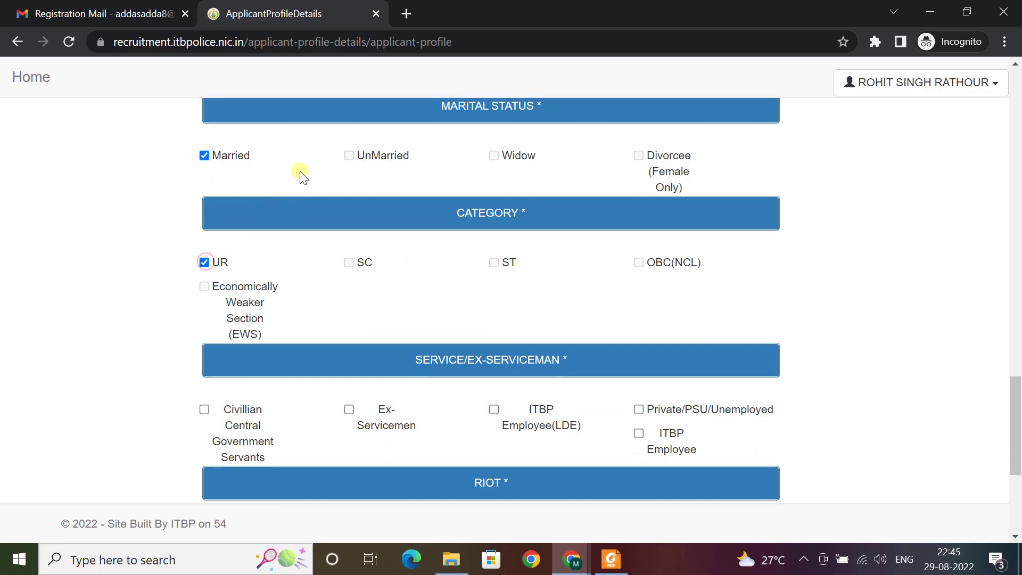
pyautogui.click(205, 155)
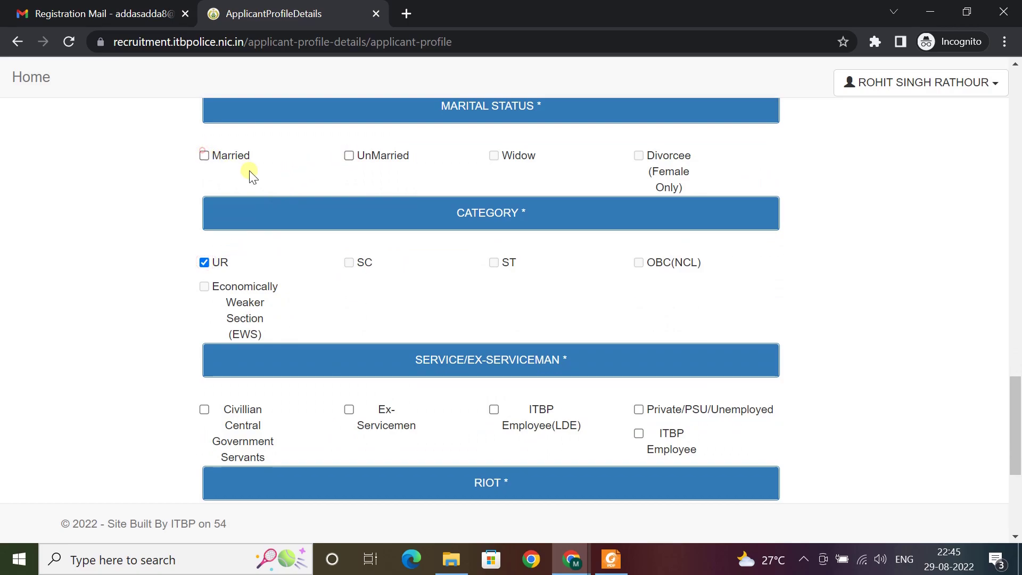
pyautogui.click(349, 155)
# Mark Private/PSU/Unemployed and 'Not affected by any of the above three', submit, then follow 'apply here'
pyautogui.scroll(-3, 336, 250)
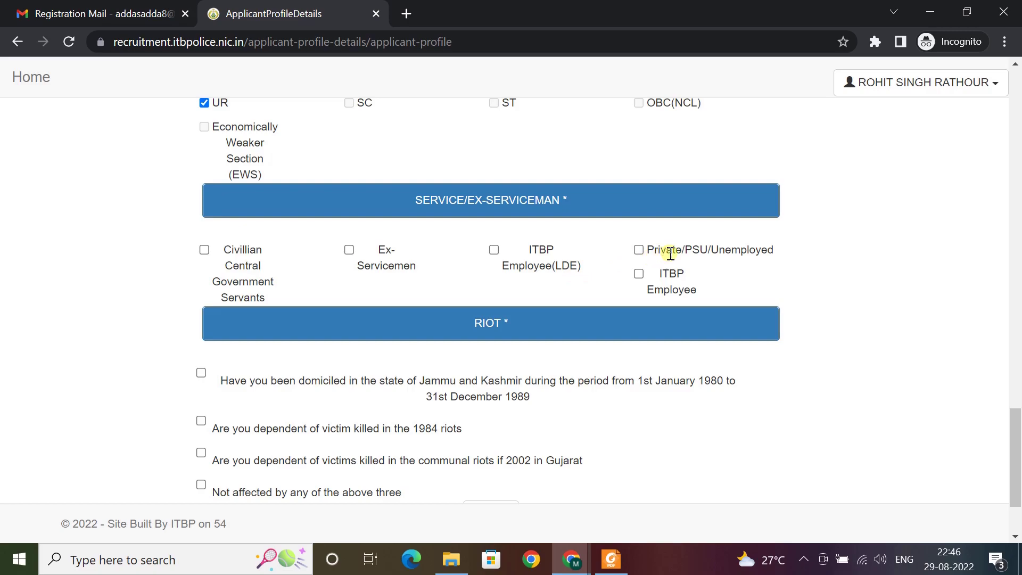
pyautogui.click(639, 249)
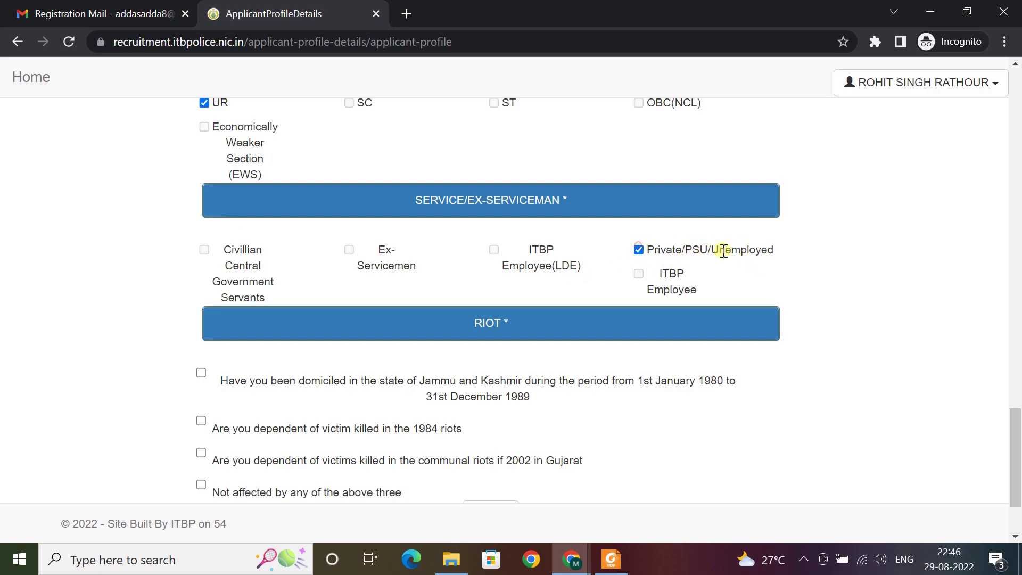
pyautogui.scroll(-3, 466, 317)
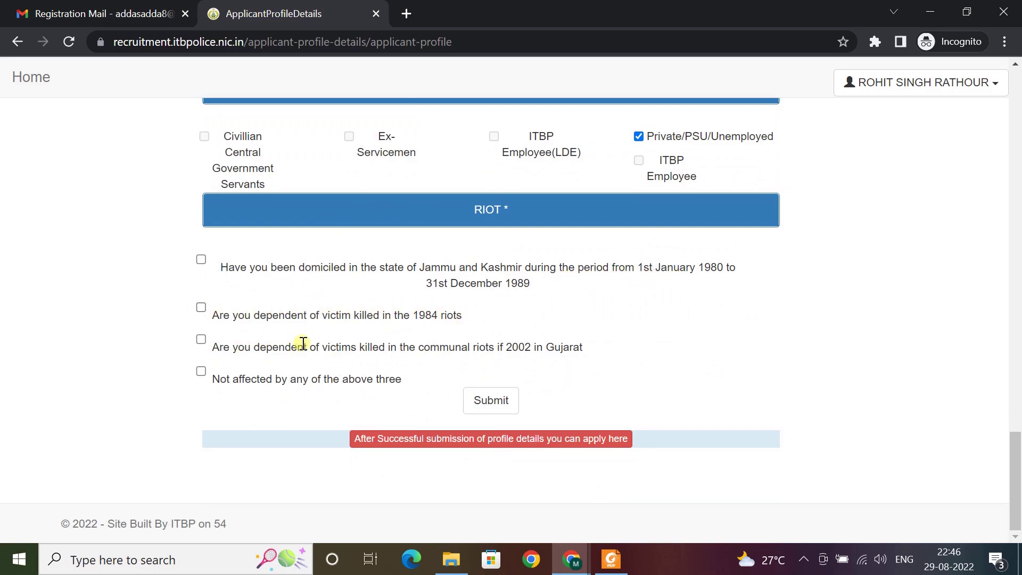
pyautogui.click(202, 371)
pyautogui.click(491, 400)
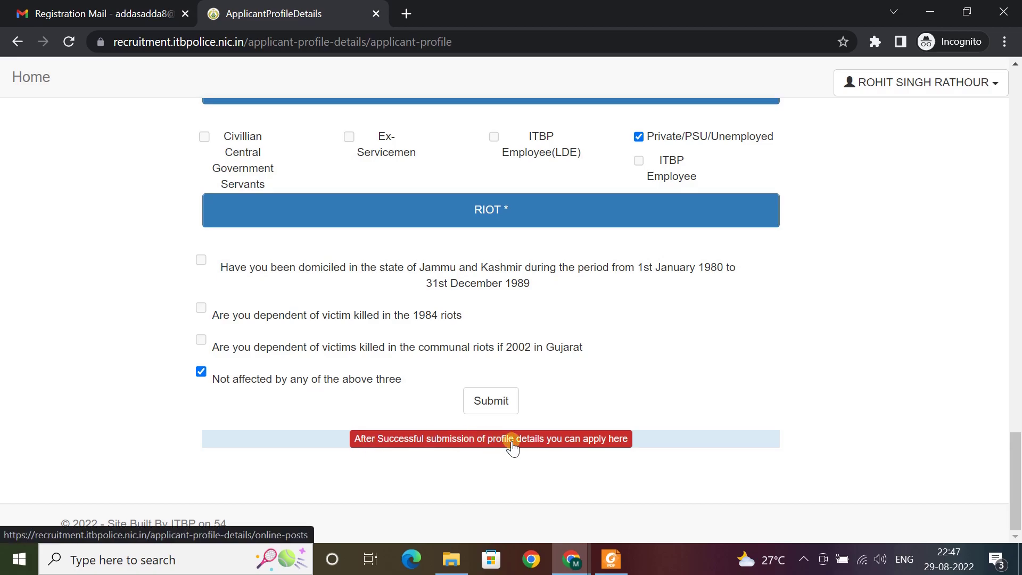
pyautogui.click(587, 441)
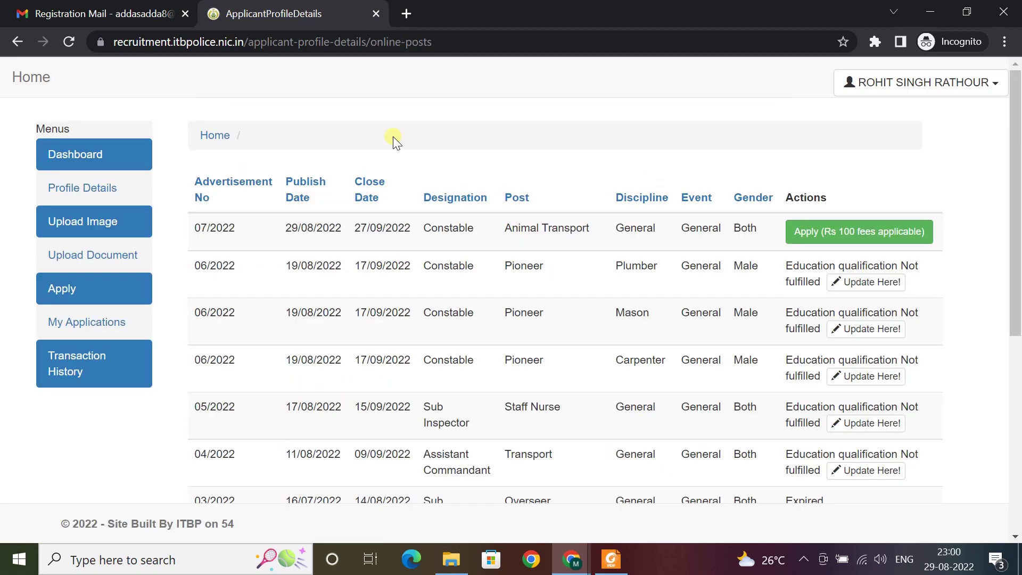
# Apply for the 07/2022 Constable Animal Transport post and agree to the recruitment declaration
pyautogui.click(839, 233)
pyautogui.scroll(-4, 551, 386)
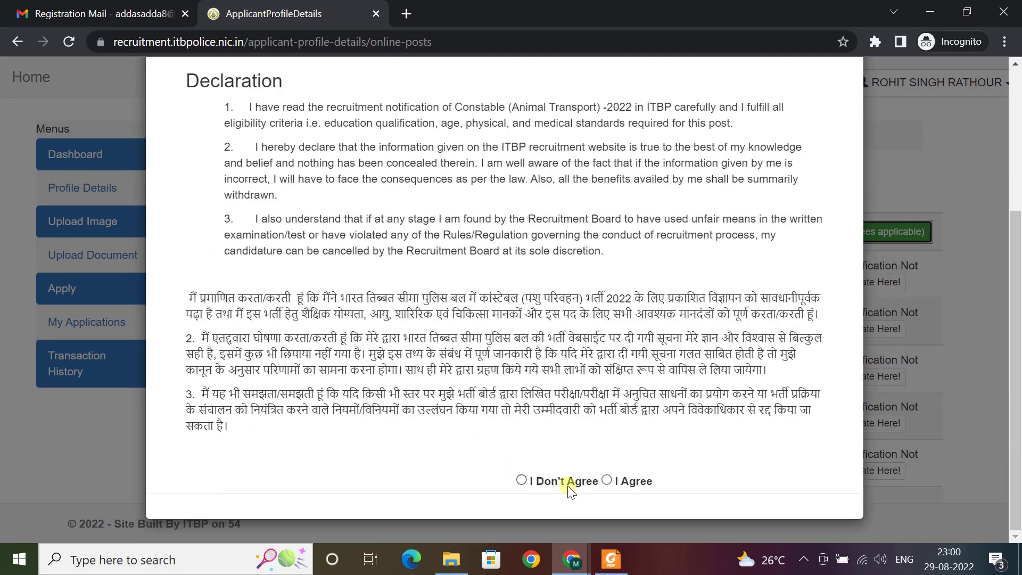
pyautogui.click(607, 480)
pyautogui.click(749, 519)
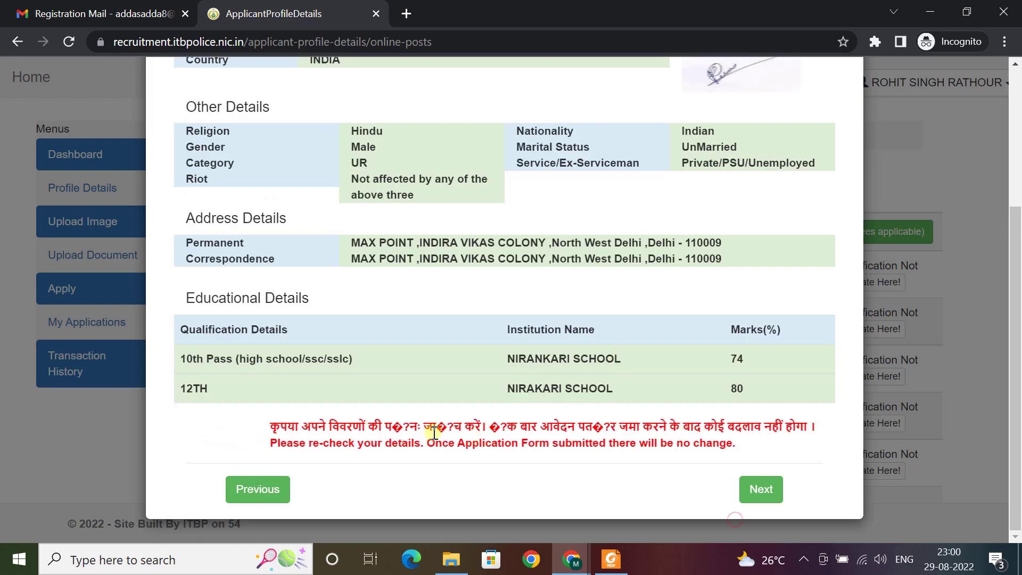
# Confirm the reviewed details, accept the Rs 100 fee terms, and submit for payment
pyautogui.scroll(3, 301, 280)
pyautogui.scroll(-3, 456, 206)
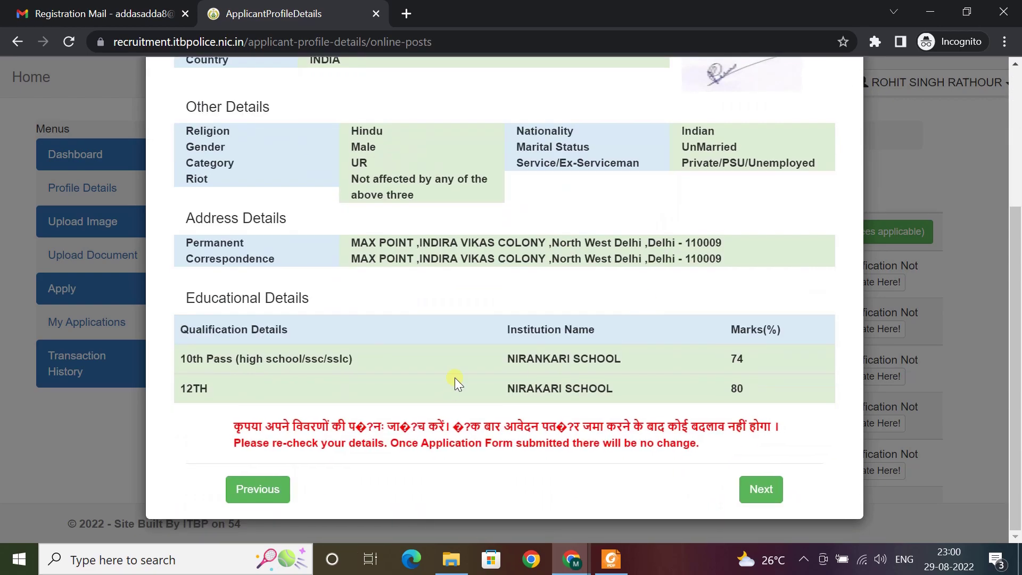
pyautogui.click(758, 487)
pyautogui.scroll(-2, 506, 372)
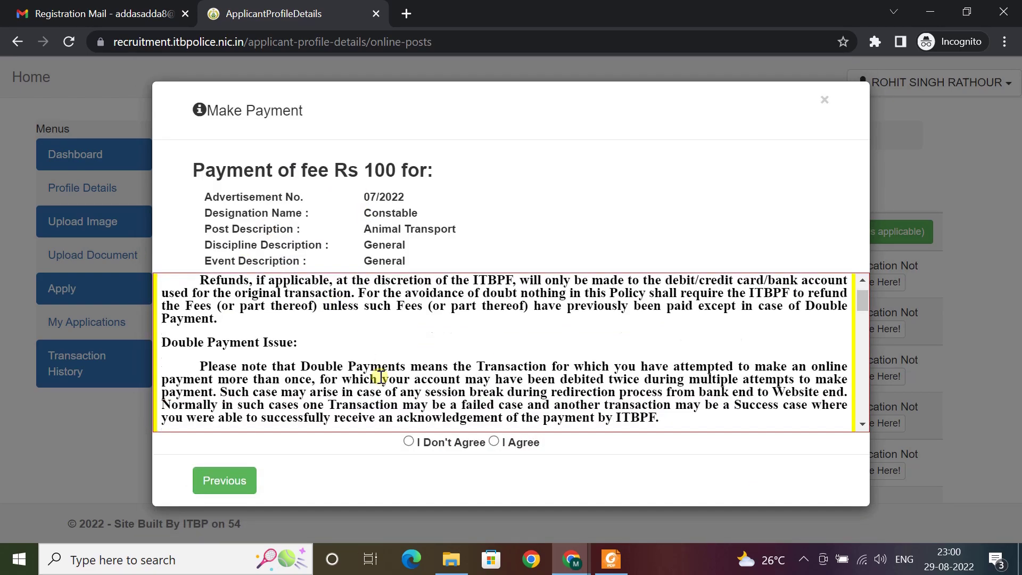
pyautogui.click(494, 441)
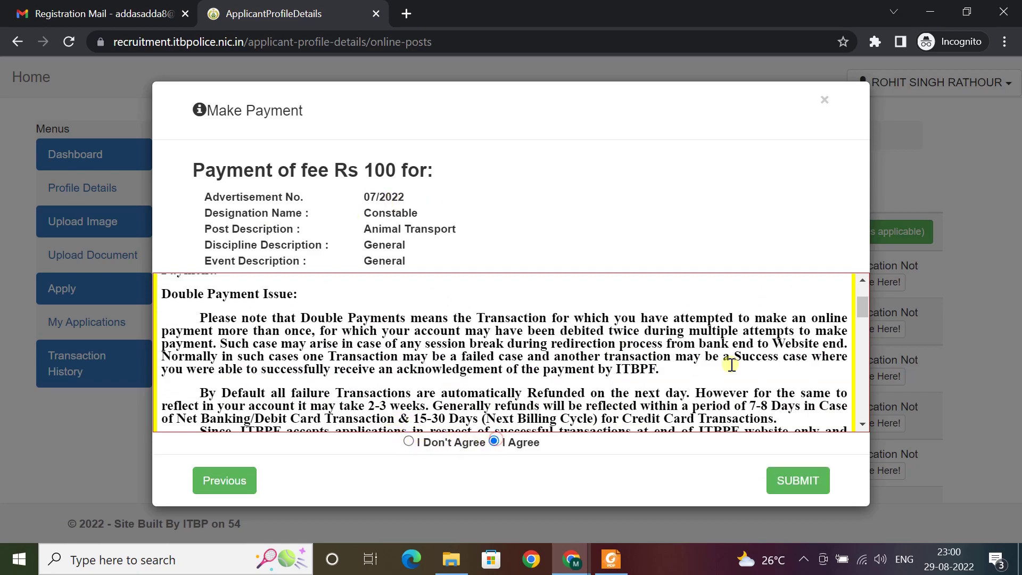
pyautogui.click(790, 481)
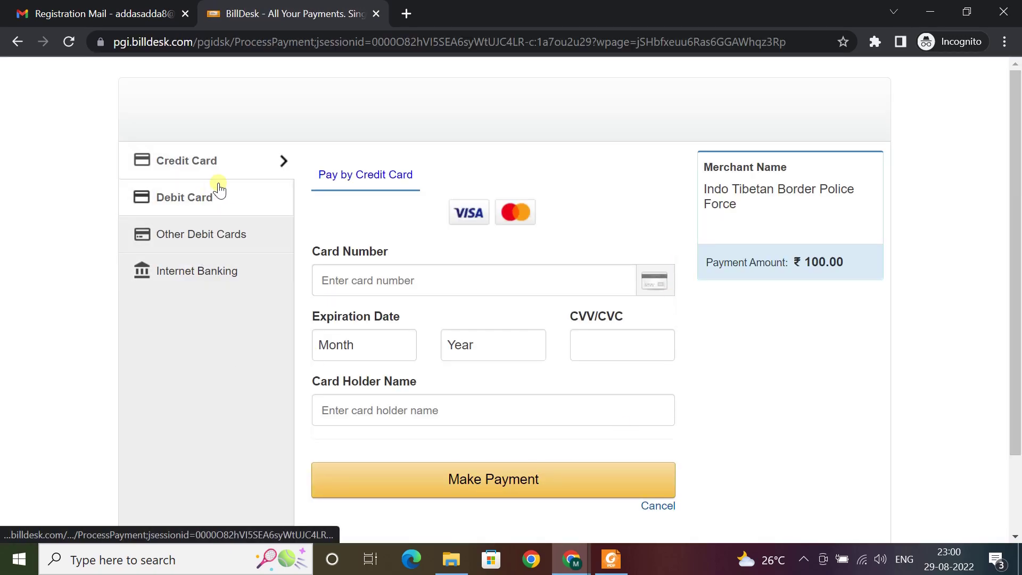
# Switch the ₹100.00 BillDesk payment to the Debit Card option
pyautogui.click(215, 203)
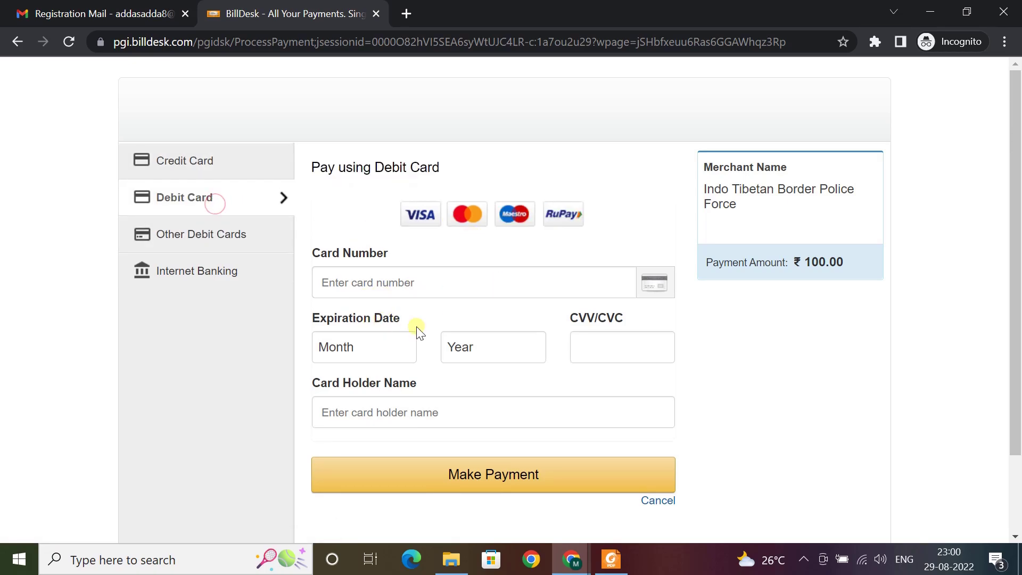